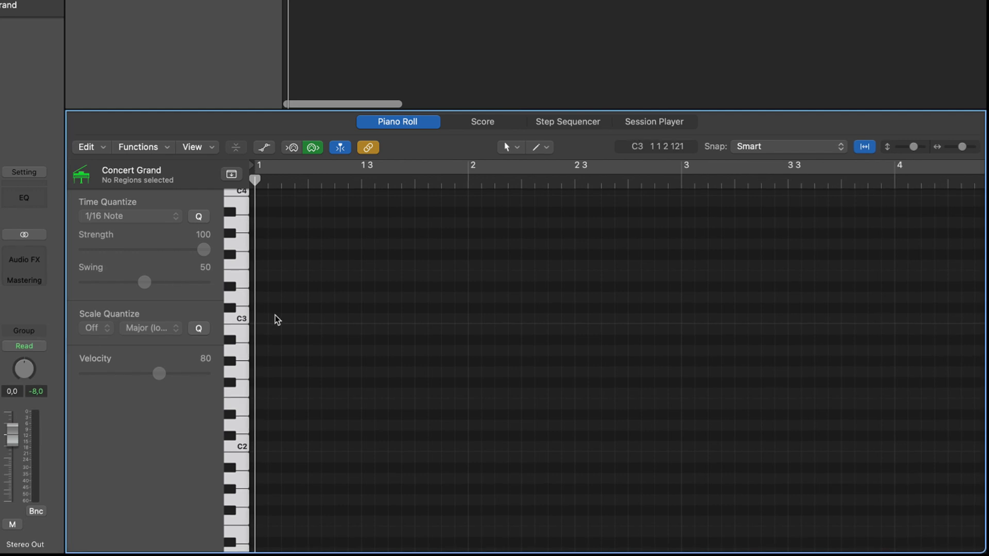
- Place a two-bar A#3 note at the start of bar 1 and set the Scale Quantize key to A# Major
{"action": "left_click", "coordinate": [282, 297]}
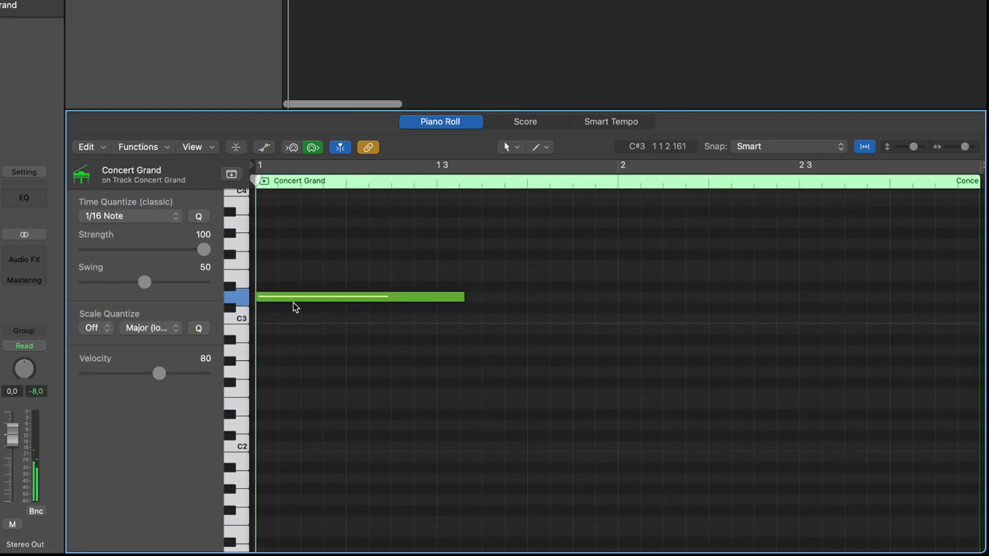
{"action": "left_click_drag", "start_coordinate": [302, 296], "coordinate": [302, 318]}
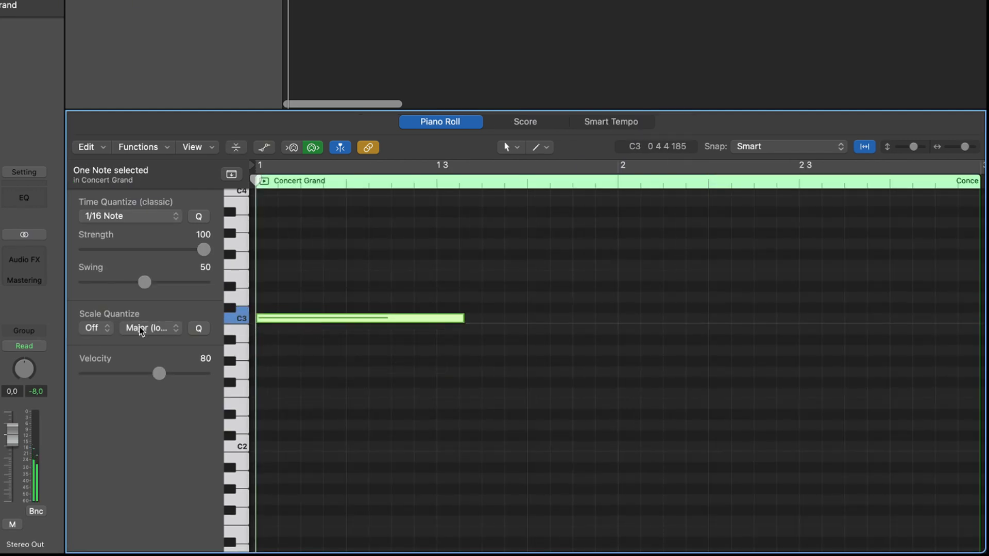
{"action": "left_click", "coordinate": [302, 441]}
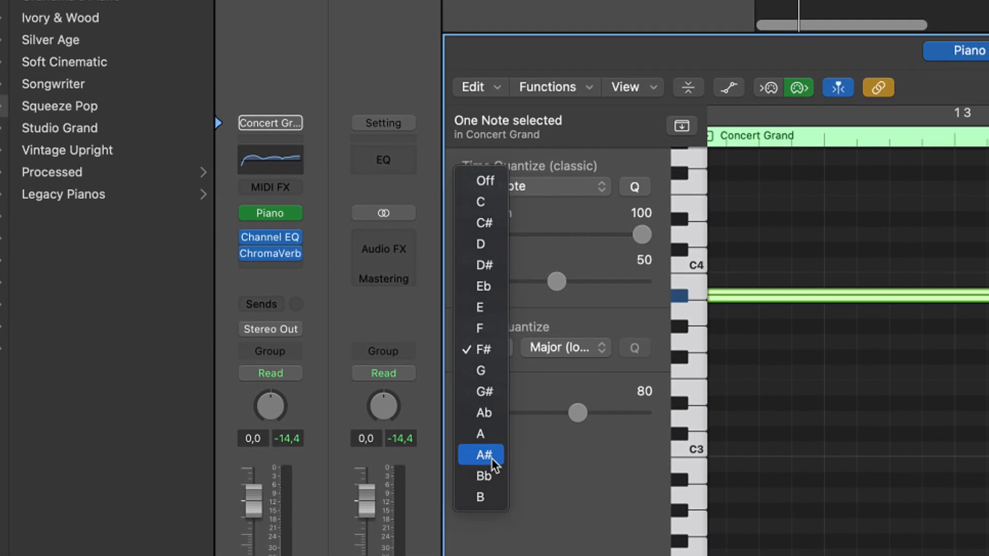
{"action": "left_click", "coordinate": [484, 428]}
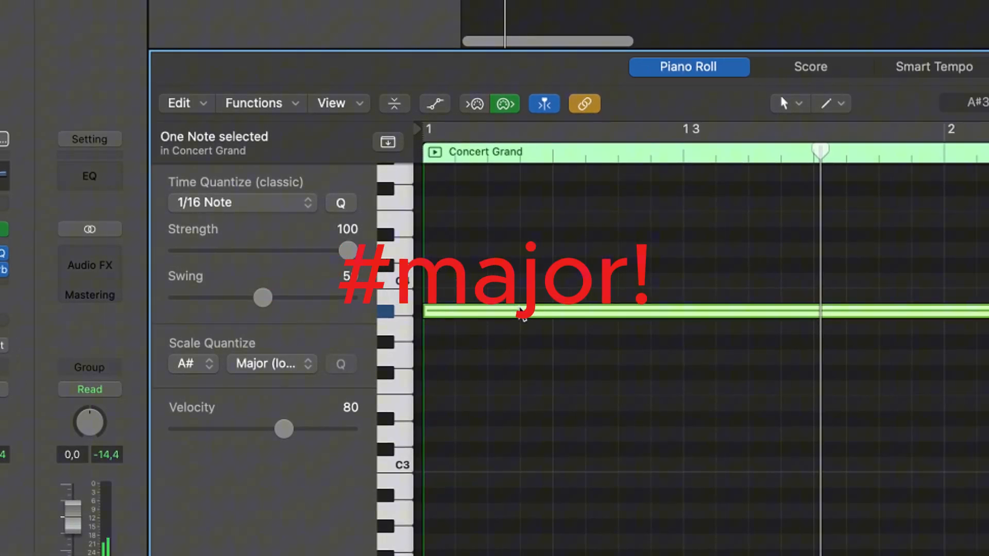
- Copy the A#3 note to A#2, F4 and A#4 to stack a four-note chord, and play it back
{"action": "left_click_drag", "start_coordinate": [636, 308], "coordinate": [618, 513]}
{"action": "left_click_drag", "start_coordinate": [499, 470], "coordinate": [511, 462]}
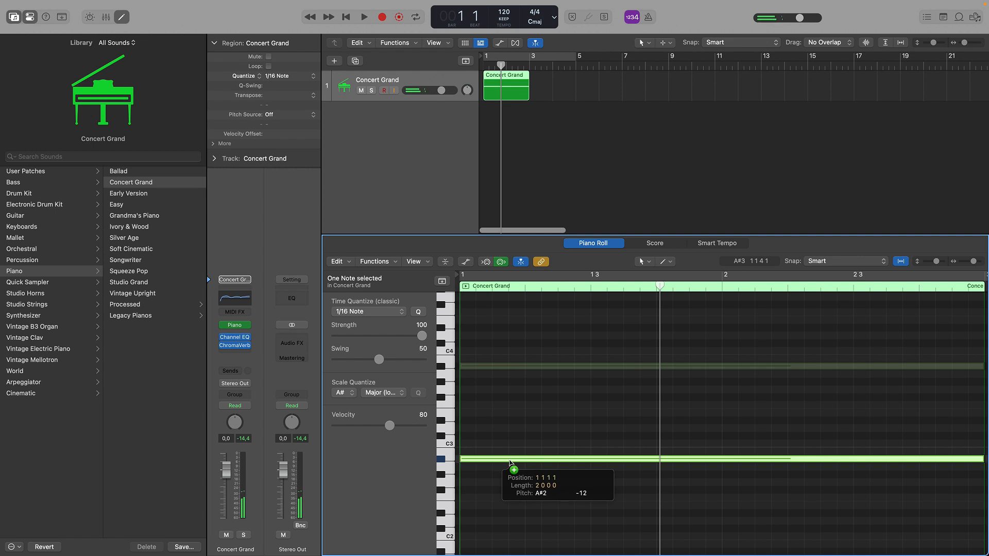
{"action": "key", "text": "space"}
{"action": "key", "text": "space"}
{"action": "left_click_drag", "start_coordinate": [563, 366], "coordinate": [563, 313]}
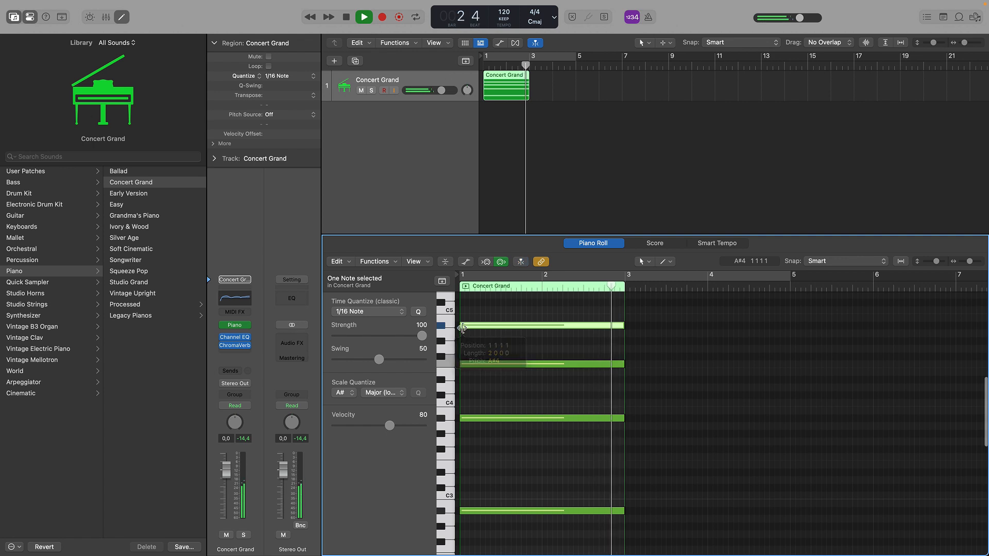
{"action": "key", "text": "space"}
{"action": "key", "text": "space"}
{"action": "key", "text": "space"}
{"action": "key", "text": "space"}
{"action": "key", "text": "space"}
- Lower the four-note chord an octave and copy it to bar 3 with its lowest note on F1
{"action": "left_click_drag", "start_coordinate": [555, 308], "coordinate": [509, 549]}
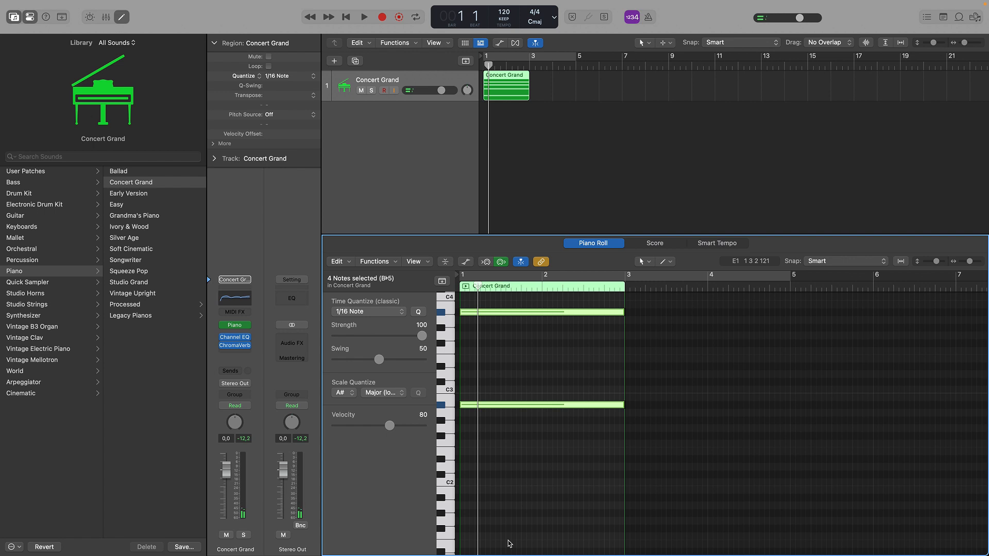
{"action": "scroll", "coordinate": [509, 544], "scroll_direction": "down", "scroll_amount": 2}
{"action": "key", "text": "space"}
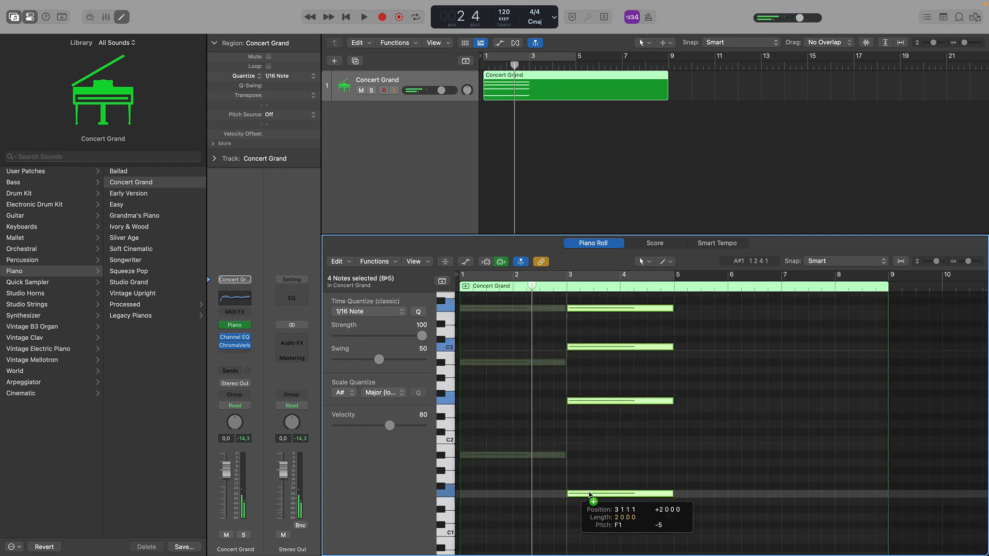
{"action": "left_click_drag", "start_coordinate": [596, 507], "coordinate": [607, 478]}
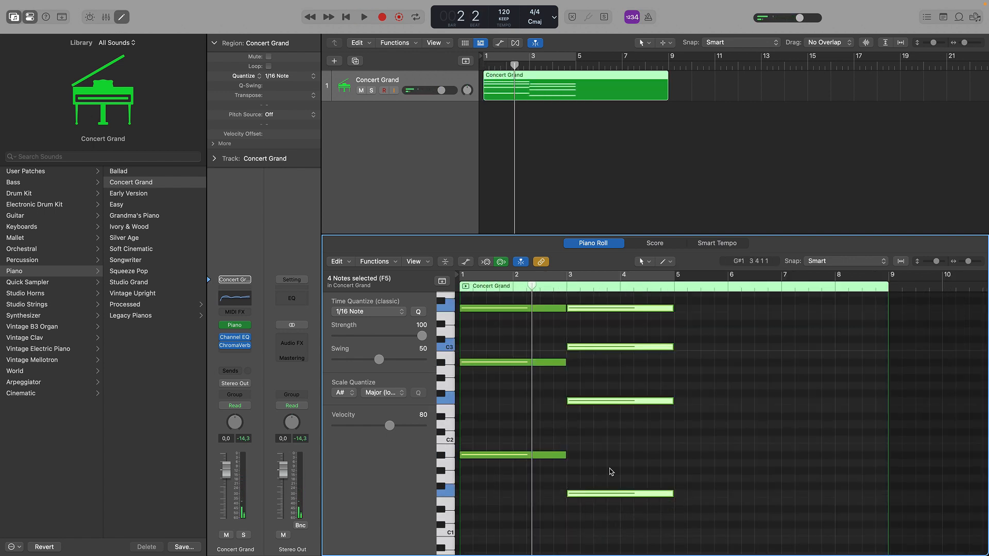
{"action": "left_click", "coordinate": [607, 479]}
{"action": "scroll", "coordinate": [586, 321], "scroll_direction": "up", "scroll_amount": 2}
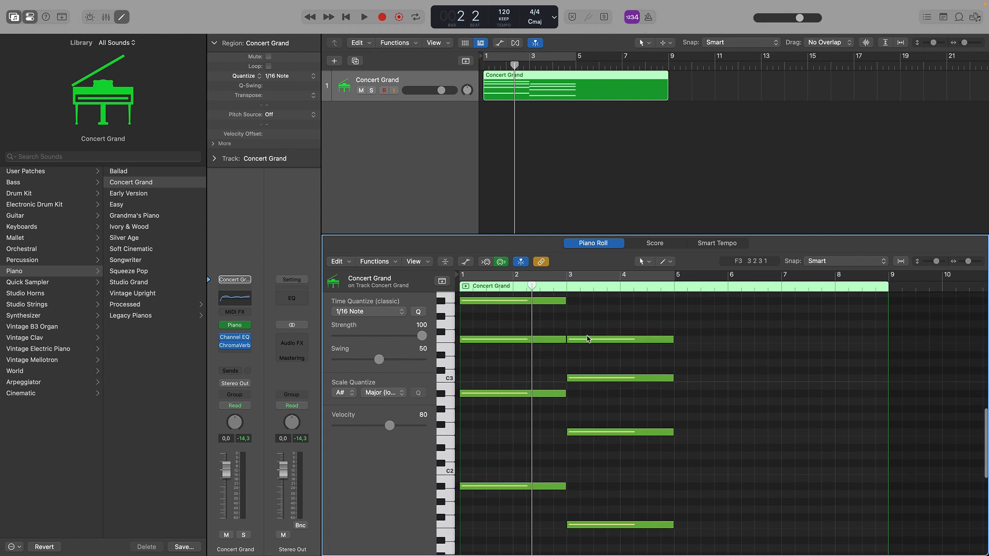
- Raise the top note of the bar 3 chord to A3 and build a D#1, D#2, C3, F#3 chord at bar 5
{"action": "left_click", "coordinate": [588, 341]}
{"action": "left_click_drag", "start_coordinate": [587, 341], "coordinate": [590, 310]}
{"action": "key", "text": "space"}
{"action": "scroll", "coordinate": [616, 395], "scroll_direction": "down", "scroll_amount": 5}
{"action": "left_click", "coordinate": [677, 491], "text": "super"}
{"action": "left_click_drag", "start_coordinate": [693, 491], "coordinate": [696, 453]}
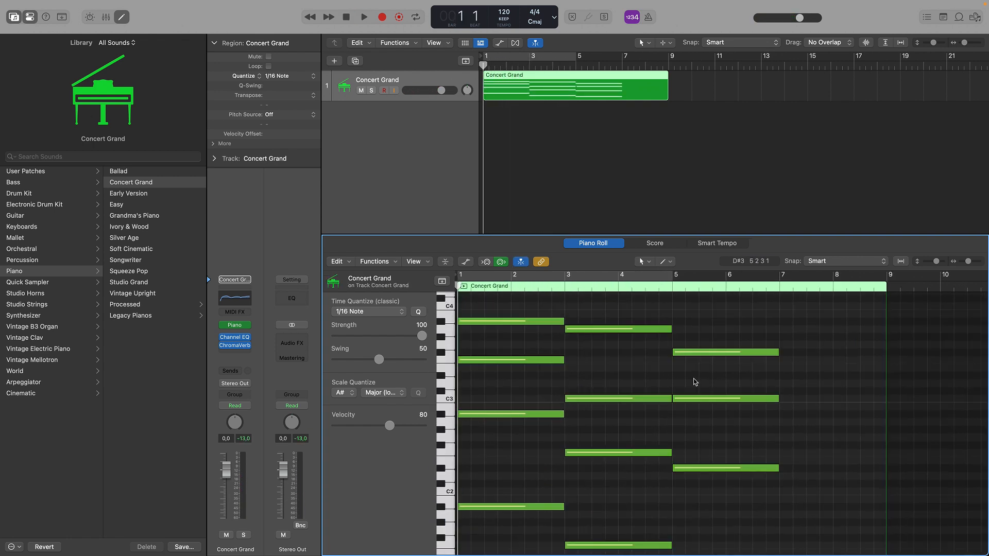
- Build a chord at bar 7 from A#0, A#1, C3 and F3, and play the progression
{"action": "scroll", "coordinate": [695, 382], "scroll_direction": "down", "scroll_amount": 3}
{"action": "mouse_move", "coordinate": [728, 522]}
{"action": "left_mouse_down"}
{"action": "mouse_move", "coordinate": [728, 484]}
{"action": "mouse_move", "coordinate": [825, 518]}
{"action": "mouse_move", "coordinate": [791, 513]}
{"action": "mouse_move", "coordinate": [808, 494]}
{"action": "mouse_move", "coordinate": [812, 328]}
{"action": "left_mouse_up"}
{"action": "key", "text": "space"}
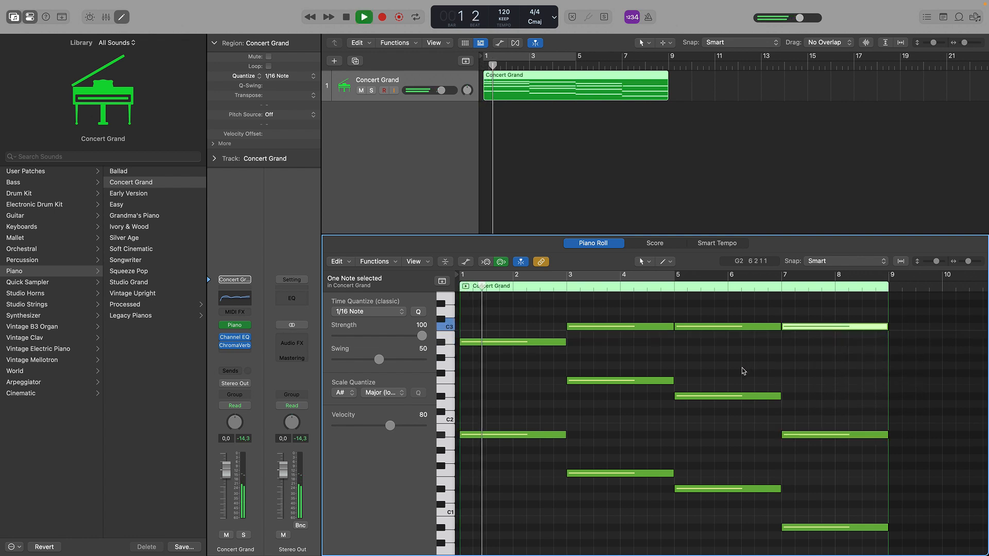
{"action": "scroll", "coordinate": [755, 375], "scroll_direction": "up", "scroll_amount": 5}
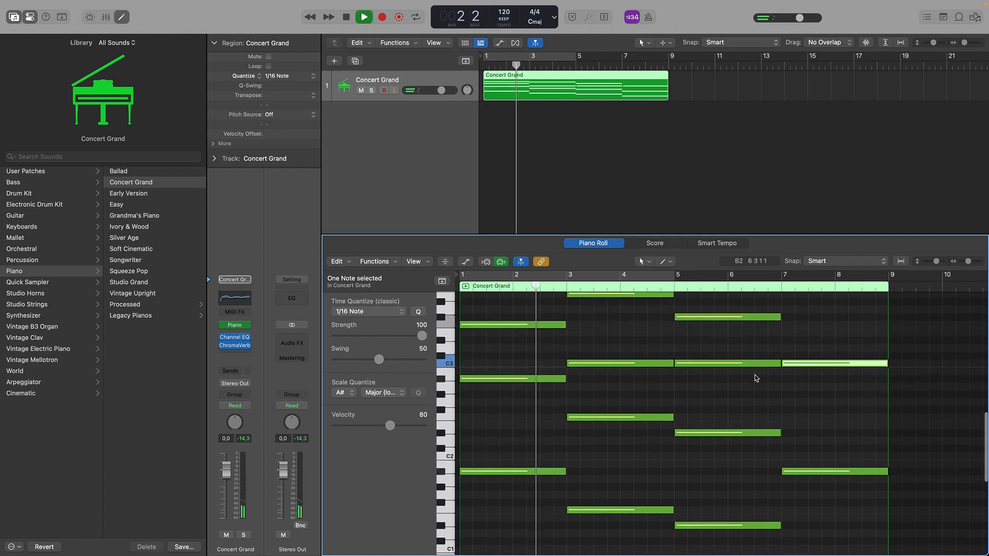
{"action": "left_click", "coordinate": [786, 373]}
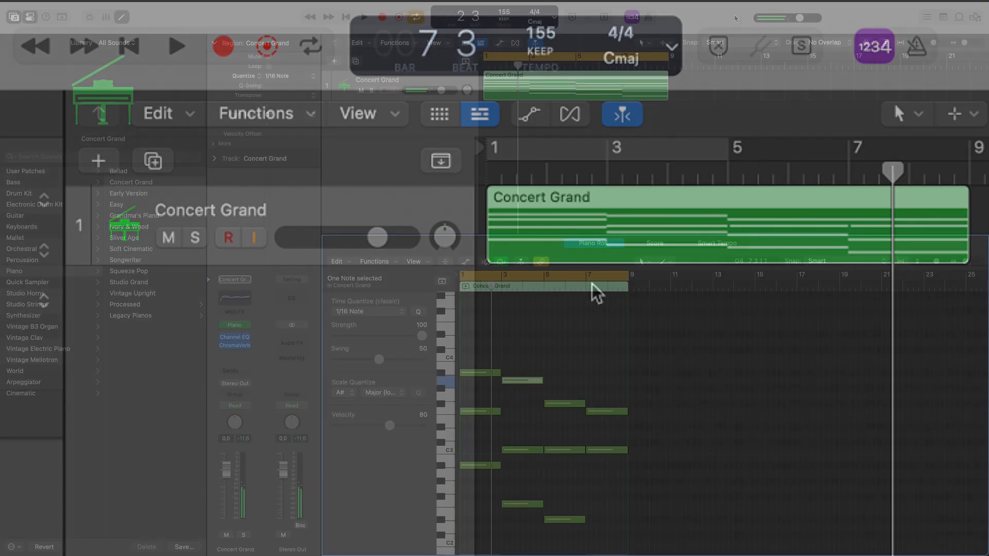
- Apply the Double Speed MIDI transform to the Concert Grand region and repeat the shortened progression in bars 5 to 8
{"action": "right_click", "coordinate": [645, 86]}
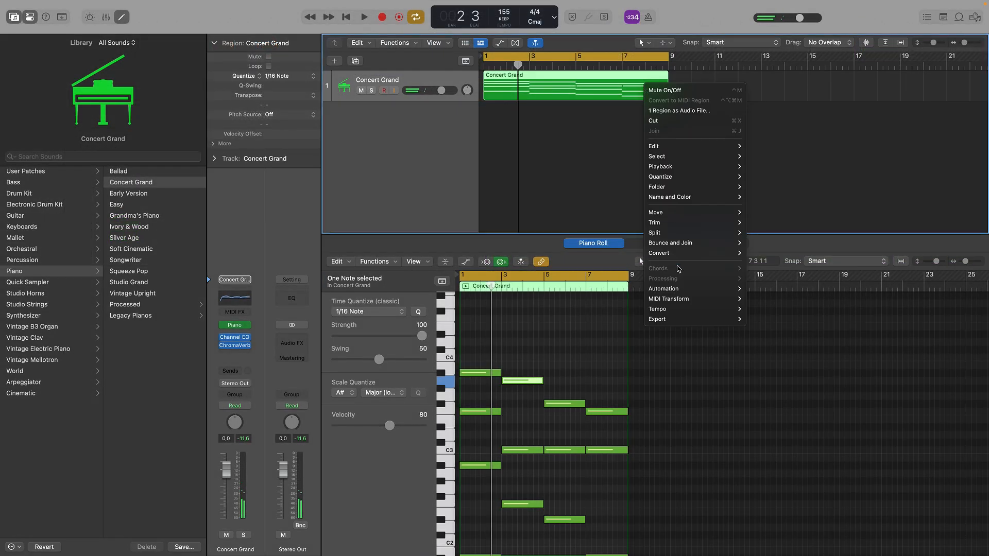
{"action": "mouse_move", "coordinate": [670, 299]}
{"action": "left_click", "coordinate": [771, 360]}
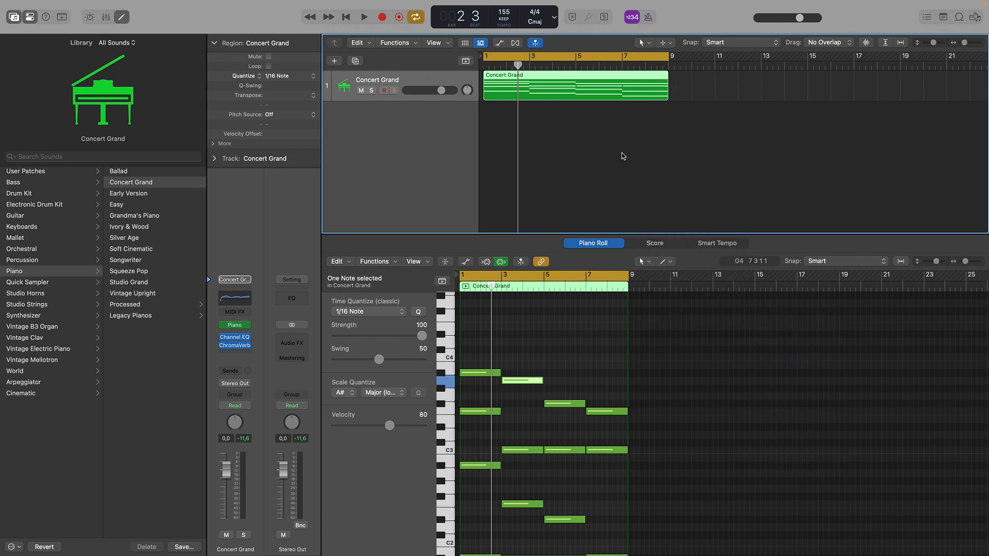
{"action": "left_click", "coordinate": [526, 349]}
{"action": "left_click", "coordinate": [85, 156]}
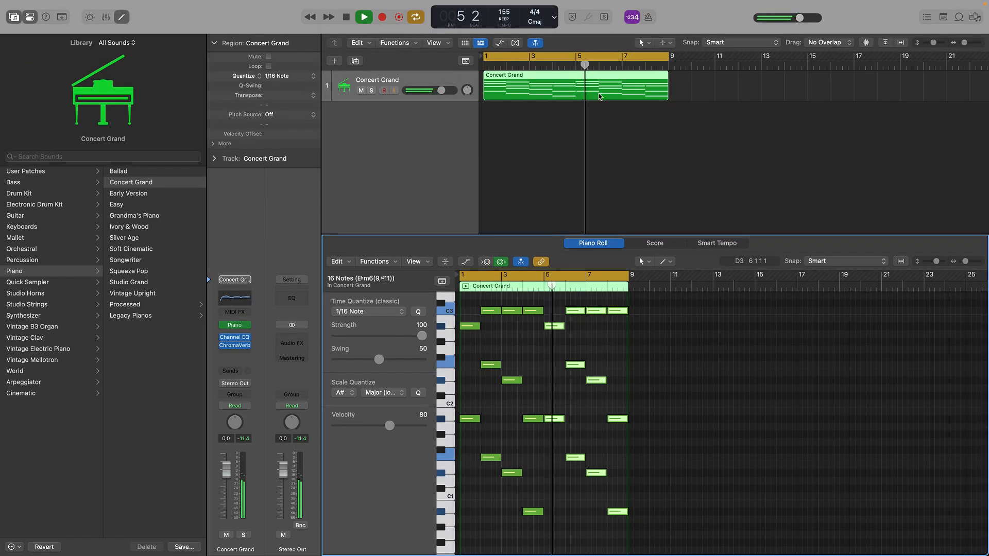
- Randomise the note velocities of the Concert Grand region with a MIDI transform
{"action": "right_click", "coordinate": [647, 86]}
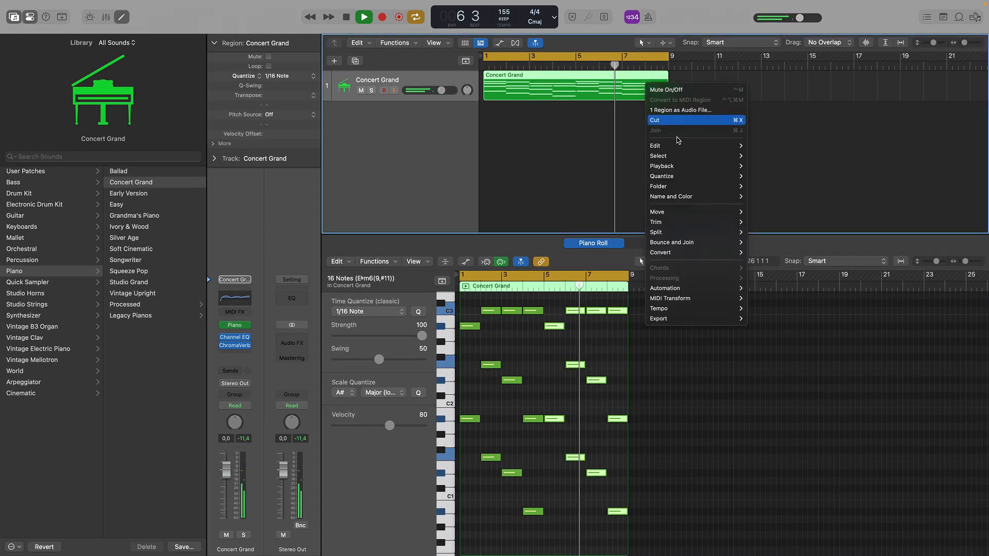
{"action": "mouse_move", "coordinate": [715, 301]}
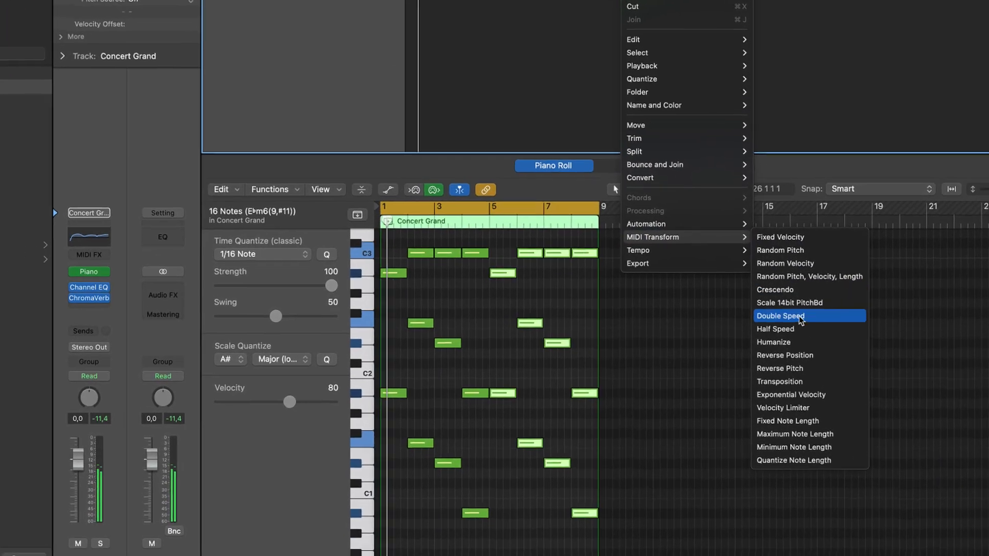
{"action": "left_click", "coordinate": [741, 295]}
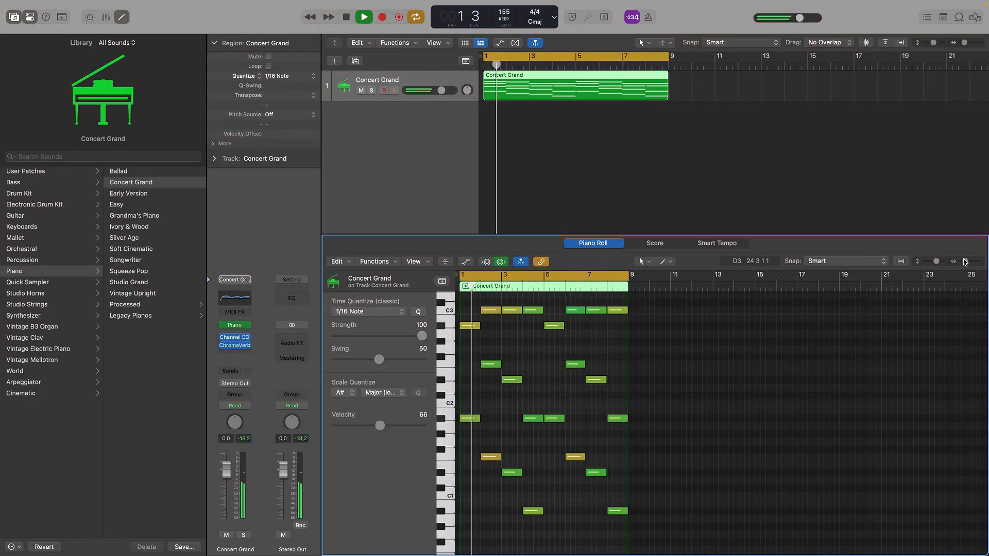
- Turn snapping off and shift the notes of the bar 1 chord slightly late by uneven amounts
{"action": "left_click_drag", "start_coordinate": [965, 262], "coordinate": [970, 262]}
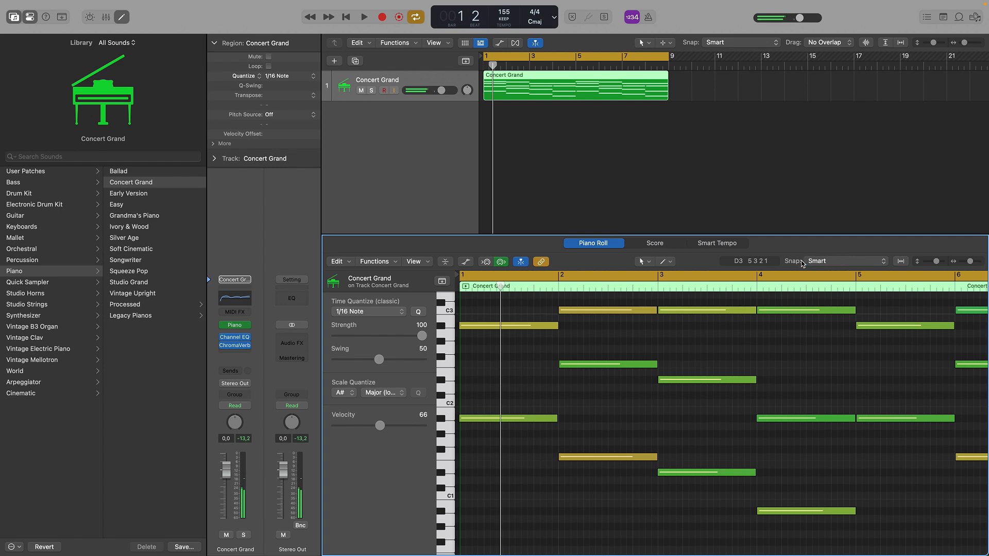
{"action": "left_click_drag", "start_coordinate": [975, 270], "coordinate": [979, 270]}
{"action": "left_click_drag", "start_coordinate": [526, 418], "coordinate": [533, 419]}
{"action": "left_click_drag", "start_coordinate": [475, 326], "coordinate": [500, 328]}
{"action": "scroll", "coordinate": [492, 340], "scroll_direction": "up", "scroll_amount": 4}
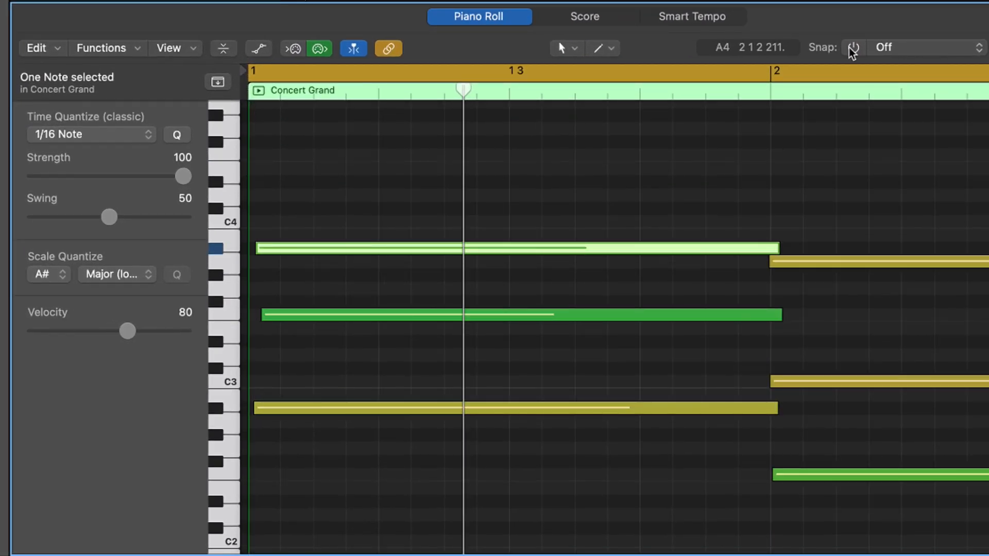
{"action": "left_click_drag", "start_coordinate": [345, 259], "coordinate": [332, 248]}
- Shift the individual notes of the bar 2 and bar 3 chords slightly late by uneven amounts
{"action": "scroll", "coordinate": [534, 290], "scroll_direction": "right", "scroll_amount": 5}
{"action": "left_click_drag", "start_coordinate": [529, 164], "coordinate": [545, 164]}
{"action": "left_click_drag", "start_coordinate": [527, 284], "coordinate": [536, 285]}
{"action": "left_click_drag", "start_coordinate": [526, 376], "coordinate": [538, 376]}
{"action": "scroll", "coordinate": [573, 309], "scroll_direction": "right", "scroll_amount": 9}
{"action": "scroll", "coordinate": [574, 309], "scroll_direction": "down", "scroll_amount": 3}
{"action": "scroll", "coordinate": [573, 267], "scroll_direction": "right", "scroll_amount": 1}
{"action": "left_click_drag", "start_coordinate": [580, 267], "coordinate": [592, 266]}
{"action": "left_click_drag", "start_coordinate": [561, 149], "coordinate": [571, 173]}
{"action": "scroll", "coordinate": [576, 155], "scroll_direction": "up", "scroll_amount": 3}
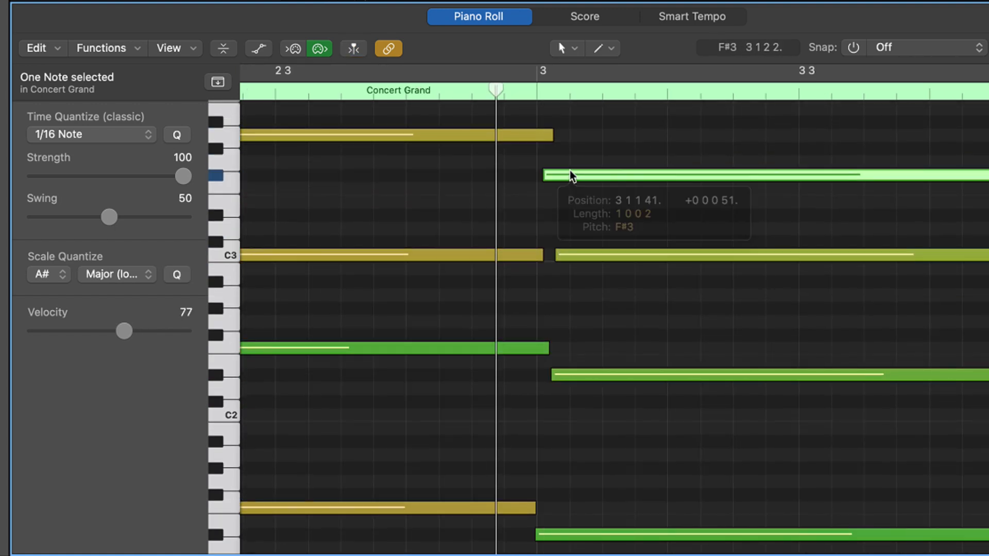
- Loosen the timing of the bar 4 and bar 5 chords by moving their notes slightly late
{"action": "scroll", "coordinate": [563, 199], "scroll_direction": "right", "scroll_amount": 9}
{"action": "left_click_drag", "start_coordinate": [541, 255], "coordinate": [554, 254]}
{"action": "left_click_drag", "start_coordinate": [551, 190], "coordinate": [560, 190]}
{"action": "left_click_drag", "start_coordinate": [526, 441], "coordinate": [532, 441]}
{"action": "scroll", "coordinate": [713, 270], "scroll_direction": "right", "scroll_amount": 9}
{"action": "scroll", "coordinate": [713, 270], "scroll_direction": "down", "scroll_amount": 3}
{"action": "left_click_drag", "start_coordinate": [654, 226], "coordinate": [671, 226]}
{"action": "left_click_drag", "start_coordinate": [649, 135], "coordinate": [659, 135]}
{"action": "scroll", "coordinate": [658, 154], "scroll_direction": "up", "scroll_amount": 5}
{"action": "left_click_drag", "start_coordinate": [654, 198], "coordinate": [668, 197]}
- Move the notes of the bar 6 and bar 7 chords slightly off the grid for a human feel
{"action": "scroll", "coordinate": [770, 195], "scroll_direction": "right", "scroll_amount": 9}
{"action": "scroll", "coordinate": [770, 195], "scroll_direction": "right", "scroll_amount": 1}
{"action": "left_click_drag", "start_coordinate": [760, 210], "coordinate": [767, 210]}
{"action": "left_click_drag", "start_coordinate": [743, 331], "coordinate": [762, 330]}
{"action": "left_click_drag", "start_coordinate": [752, 423], "coordinate": [762, 424]}
{"action": "scroll", "coordinate": [763, 426], "scroll_direction": "right", "scroll_amount": 10}
{"action": "left_click_drag", "start_coordinate": [727, 250], "coordinate": [739, 250]}
{"action": "left_click_drag", "start_coordinate": [745, 331], "coordinate": [752, 331]}
{"action": "scroll", "coordinate": [595, 424], "scroll_direction": "down", "scroll_amount": 5}
{"action": "left_click_drag", "start_coordinate": [526, 439], "coordinate": [532, 440]}
- Adjust the remaining notes of the last chord to finish loosening the progression's timing
{"action": "scroll", "coordinate": [532, 438], "scroll_direction": "down", "scroll_amount": 10}
{"action": "scroll", "coordinate": [546, 361], "scroll_direction": "right", "scroll_amount": 5}
{"action": "scroll", "coordinate": [588, 212], "scroll_direction": "up", "scroll_amount": 6}
{"action": "left_click_drag", "start_coordinate": [583, 211], "coordinate": [584, 191]}
- Add a short melody note above the first chords, adjust its placement, and play it from the start
{"action": "key", "text": "super+Left"}
{"action": "scroll", "coordinate": [507, 251], "scroll_direction": "up", "scroll_amount": 8}
{"action": "key", "text": "Return"}
{"action": "key", "text": "super+Right"}
{"action": "key", "text": "super+Right"}
{"action": "key", "text": "super+Right"}
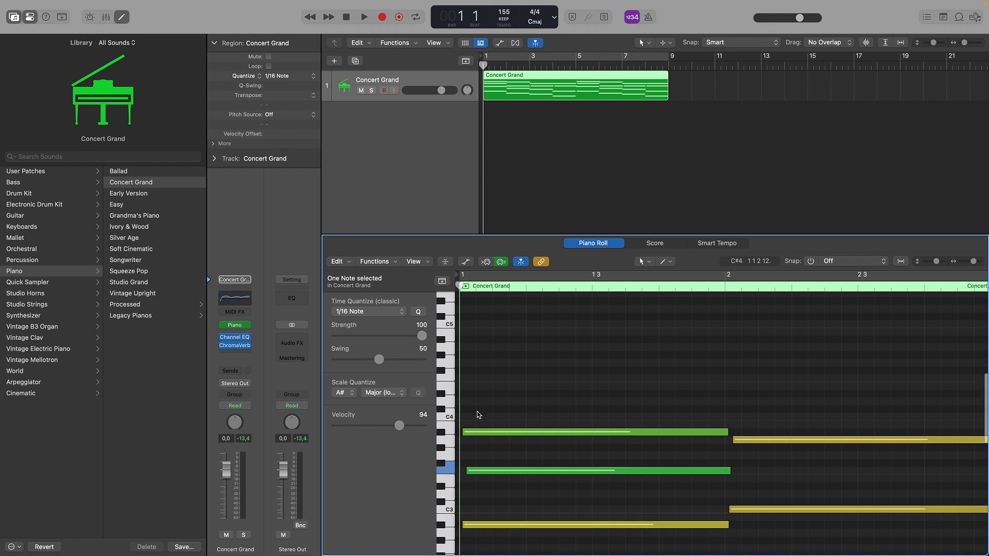
{"action": "left_click", "coordinate": [592, 362], "text": "super"}
{"action": "key", "text": "space"}
{"action": "left_click_drag", "start_coordinate": [612, 362], "coordinate": [618, 348]}
{"action": "key", "text": "Return"}
{"action": "key", "text": "space"}
- Reposition and trim the short melody notes above the bar 2 to bar 4 chords, and play them back
{"action": "left_click_drag", "start_coordinate": [856, 347], "coordinate": [611, 353]}
{"action": "left_click_drag", "start_coordinate": [675, 393], "coordinate": [669, 393]}
{"action": "left_click_drag", "start_coordinate": [659, 354], "coordinate": [655, 354]}
{"action": "mouse_move", "coordinate": [676, 391]}
{"action": "left_mouse_down"}
{"action": "mouse_move", "coordinate": [670, 397]}
{"action": "mouse_move", "coordinate": [710, 396]}
{"action": "mouse_move", "coordinate": [710, 410]}
{"action": "left_mouse_up"}
{"action": "key", "text": "space"}
{"action": "key", "text": "Return"}
- Add more short melody notes above the chords in the second half, playing the region after each addition
{"action": "key", "text": "super+Left"}
{"action": "left_click", "coordinate": [693, 414], "text": "super"}
{"action": "key", "text": "space"}
{"action": "key", "text": "Return"}
{"action": "left_click", "coordinate": [698, 435]}
{"action": "key", "text": "space"}
{"action": "key", "text": "Return"}
{"action": "left_click", "coordinate": [737, 477]}
{"action": "left_click", "coordinate": [729, 433], "text": "super"}
{"action": "key", "text": "space"}
- Play the full eight-bar progression from the start and check its low bass notes
{"action": "left_click_drag", "start_coordinate": [972, 262], "coordinate": [968, 262]}
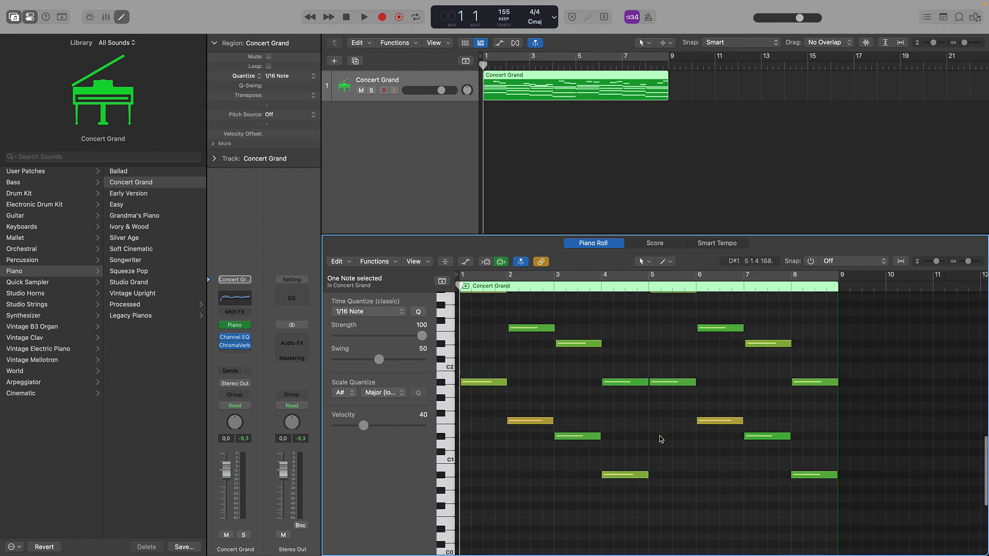
{"action": "scroll", "coordinate": [647, 427], "scroll_direction": "down", "scroll_amount": 8}
{"action": "scroll", "coordinate": [648, 427], "scroll_direction": "up", "scroll_amount": 6}
{"action": "key", "text": "space"}
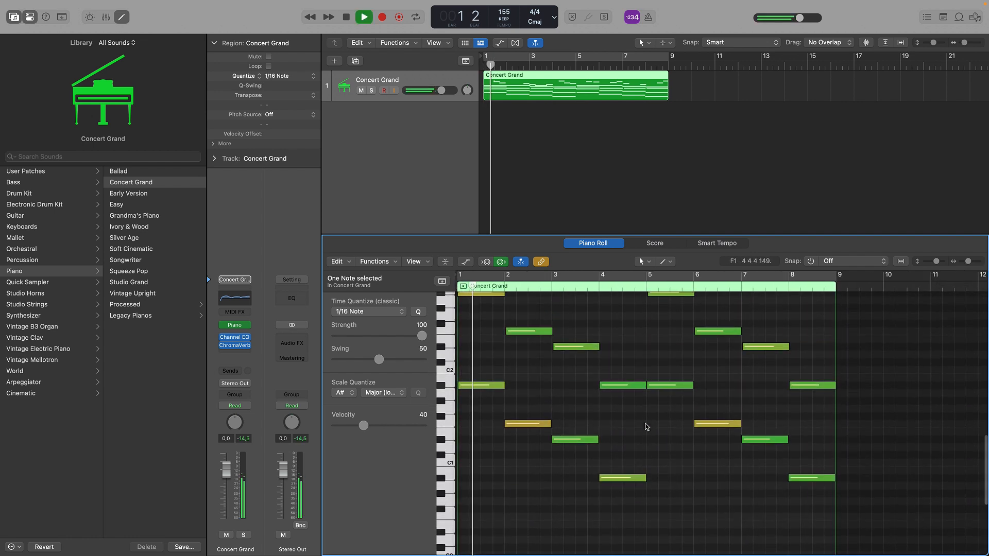
{"action": "left_click_drag", "start_coordinate": [644, 498], "coordinate": [759, 429]}
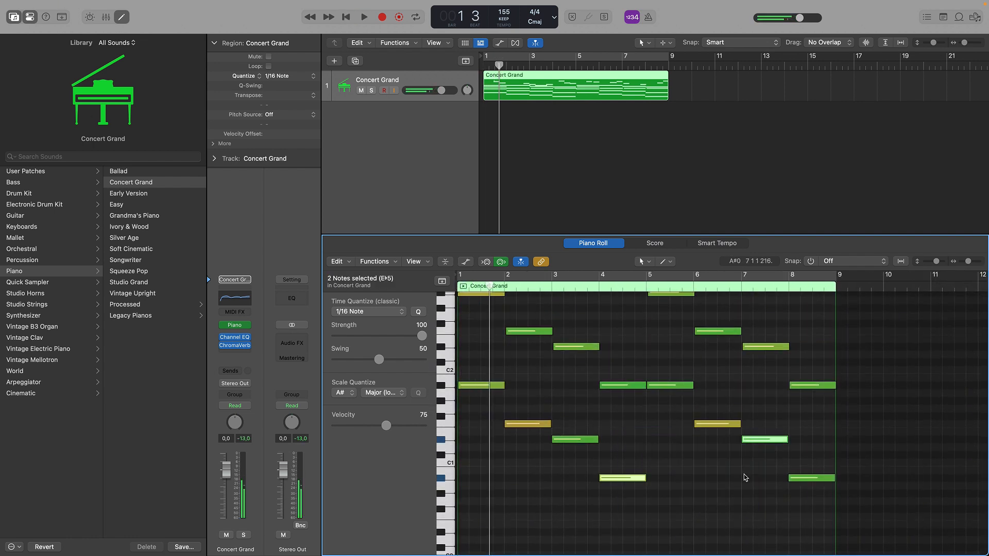
{"action": "left_click", "coordinate": [744, 477]}
{"action": "key", "text": "space"}
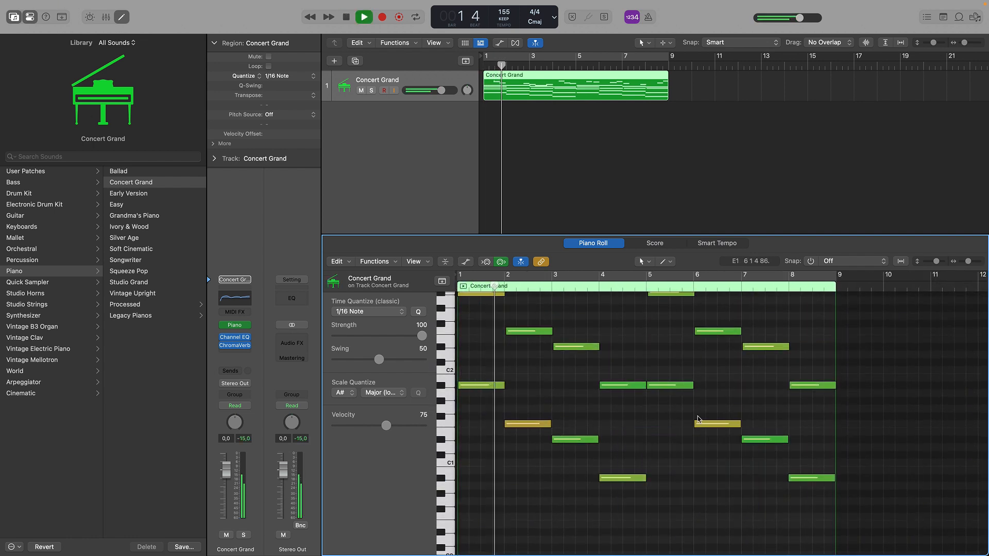
- Insert the stereo Spectral Plugins OCS-45 effect after ChromaVerb on the Concert Grand channel and close its window
{"action": "left_click", "coordinate": [234, 354]}
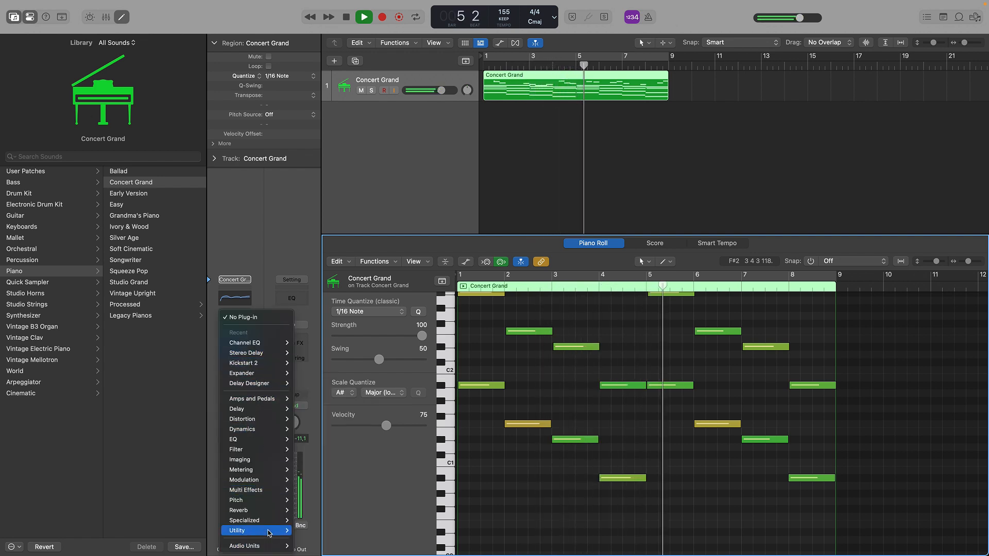
{"action": "mouse_move", "coordinate": [285, 545]}
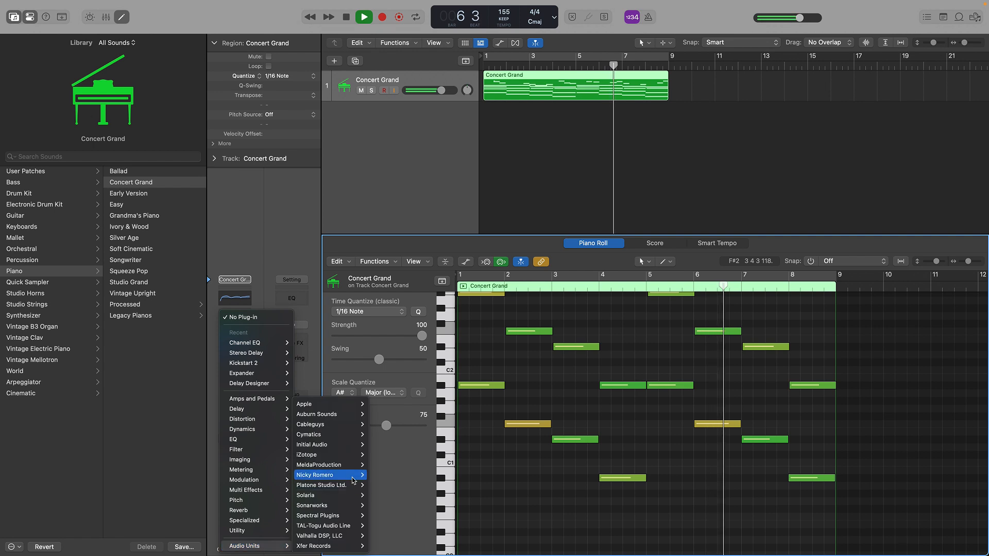
{"action": "mouse_move", "coordinate": [354, 498]}
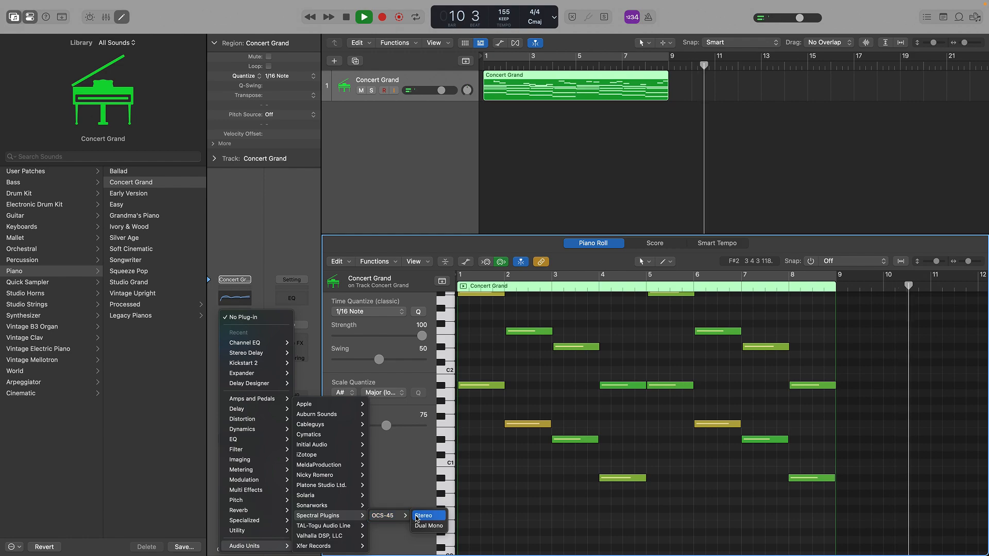
{"action": "left_click", "coordinate": [417, 516]}
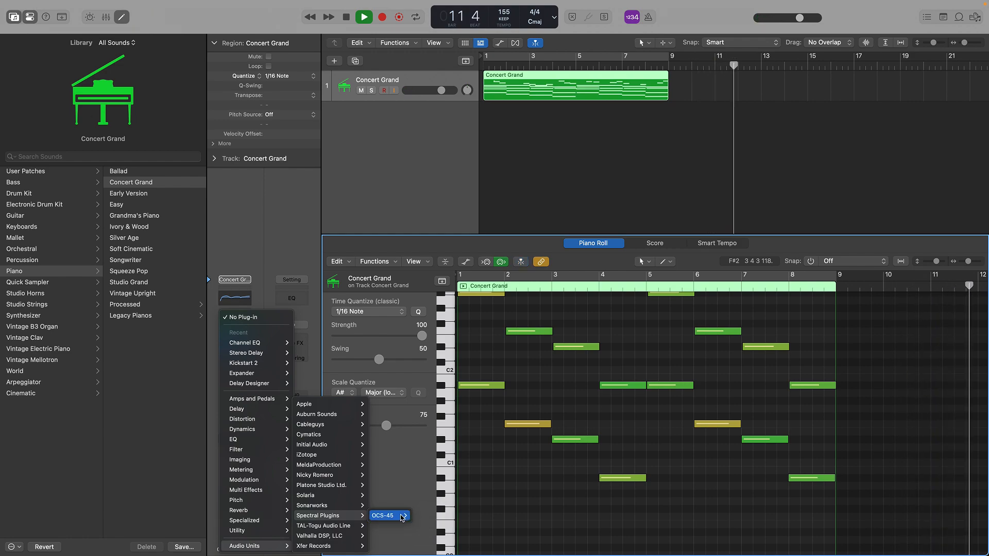
{"action": "left_click", "coordinate": [403, 517]}
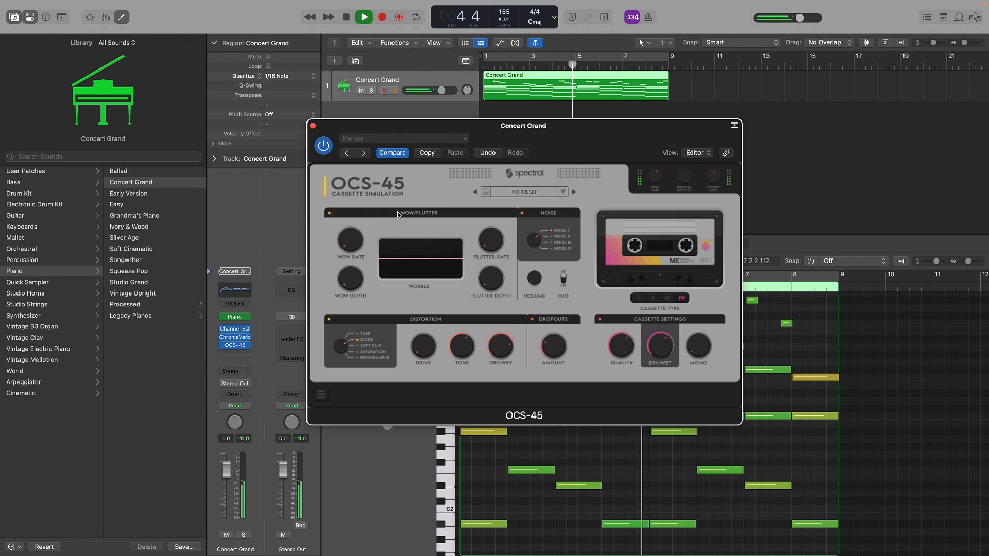
{"action": "left_click", "coordinate": [313, 126]}
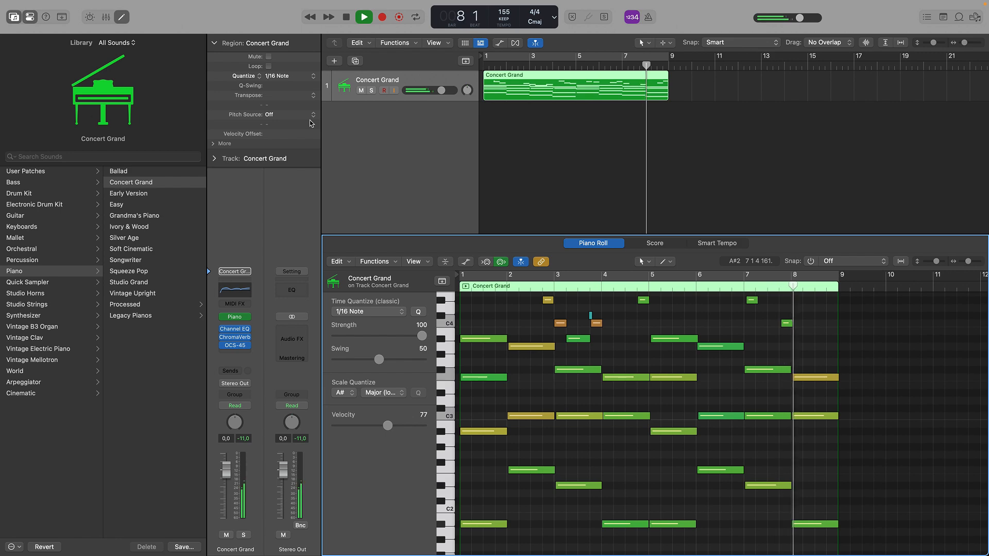
- Create a new software instrument track, search the library for "strings", and load the Full Strings patch on it
{"action": "key", "text": "super+alt+n"}
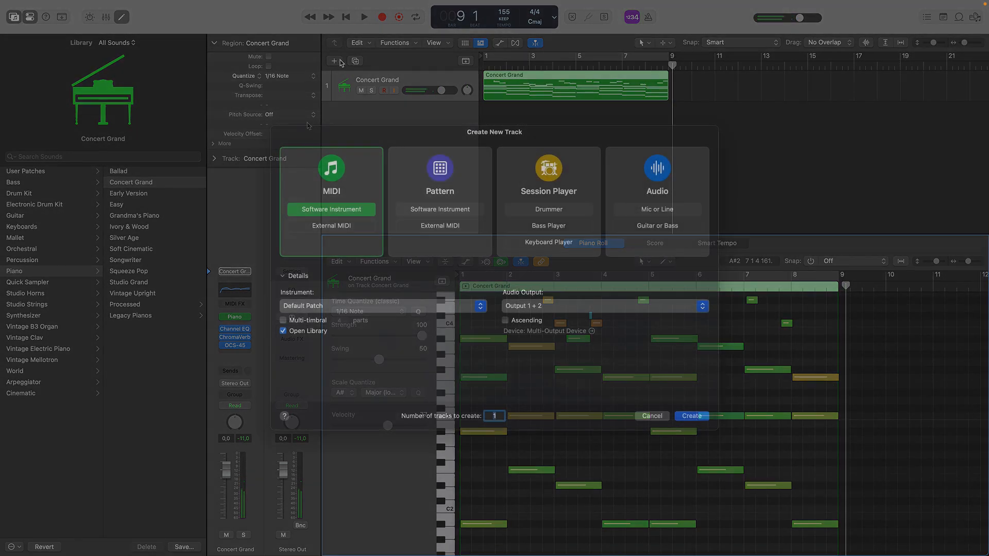
{"action": "key", "text": "Return"}
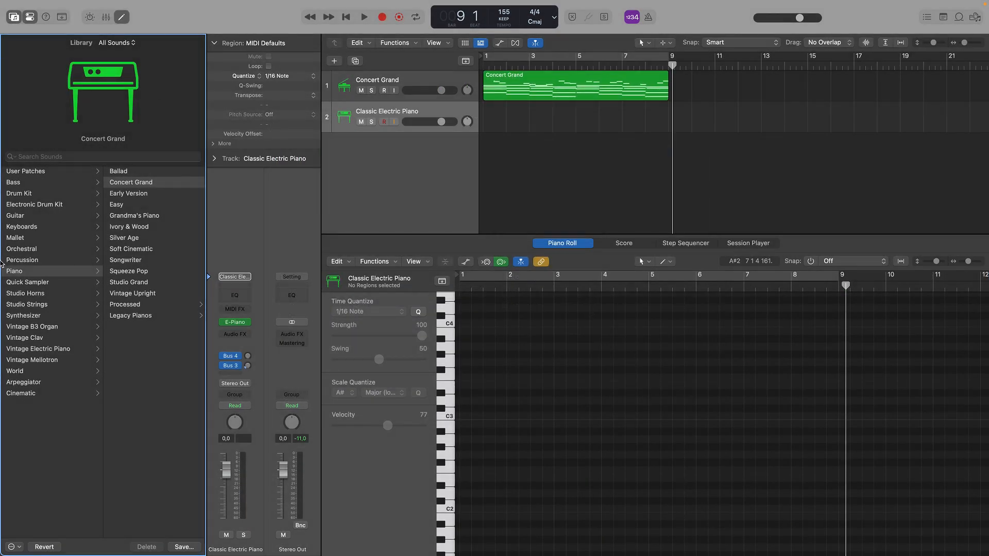
{"action": "type", "text": "strings"}
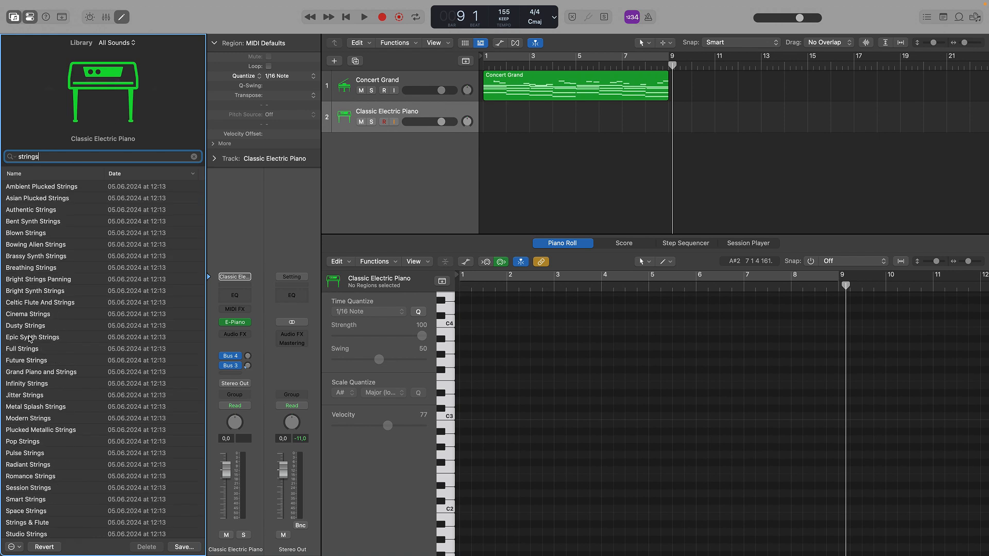
{"action": "left_click", "coordinate": [31, 350]}
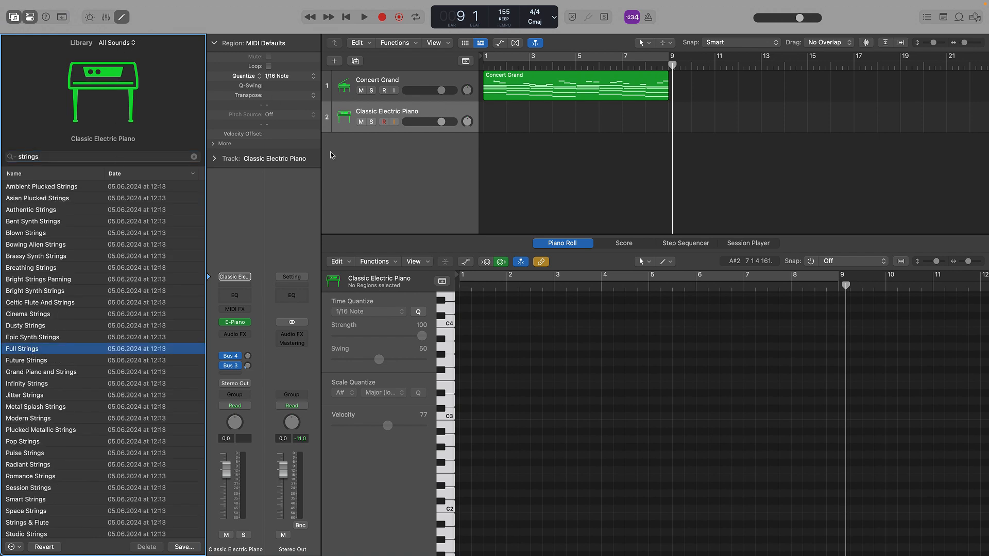
- Draw a line of one-bar legato notes in the Full Strings region, using the piano chords as reference, and extend it across eight bars
{"action": "left_click", "coordinate": [541, 87]}
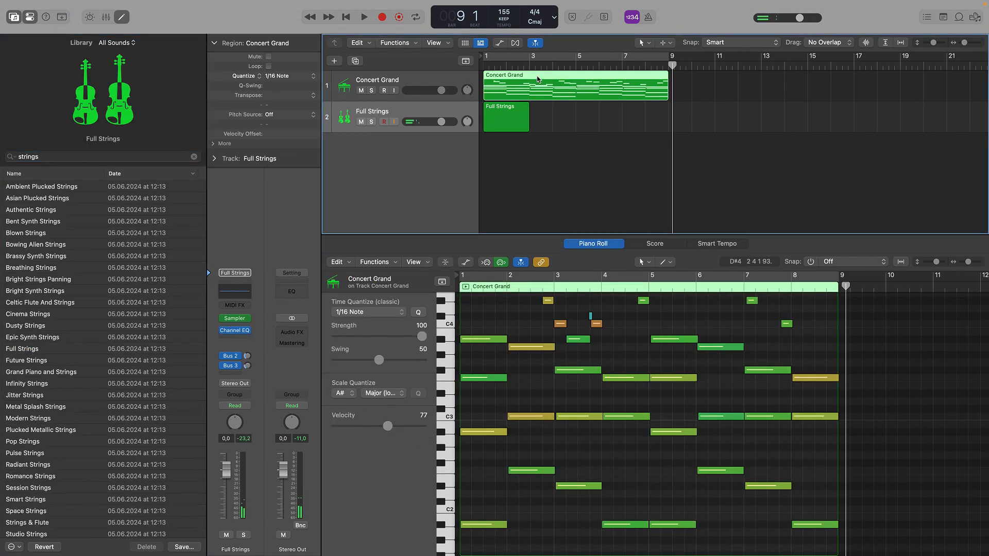
{"action": "left_click_drag", "start_coordinate": [493, 327], "coordinate": [539, 370]}
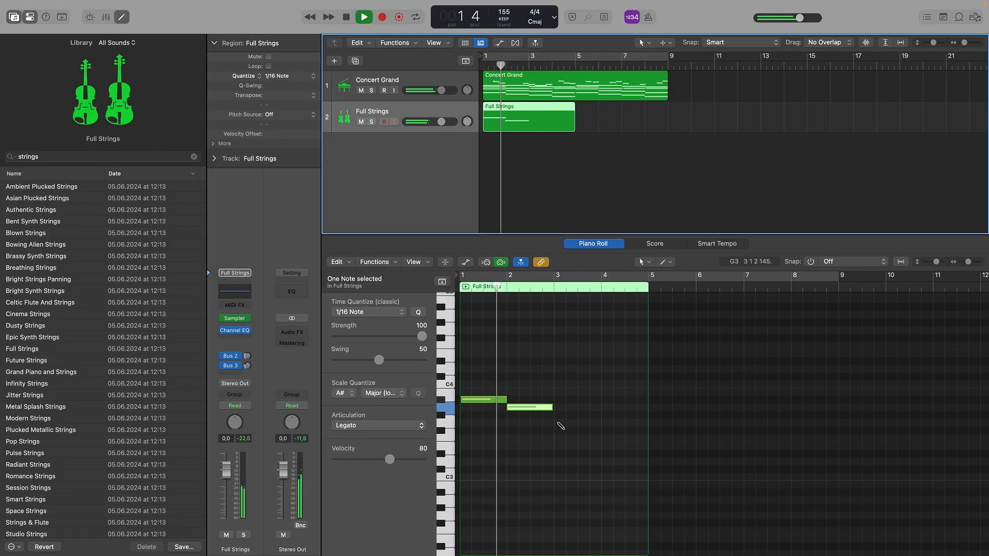
{"action": "left_click", "coordinate": [556, 432]}
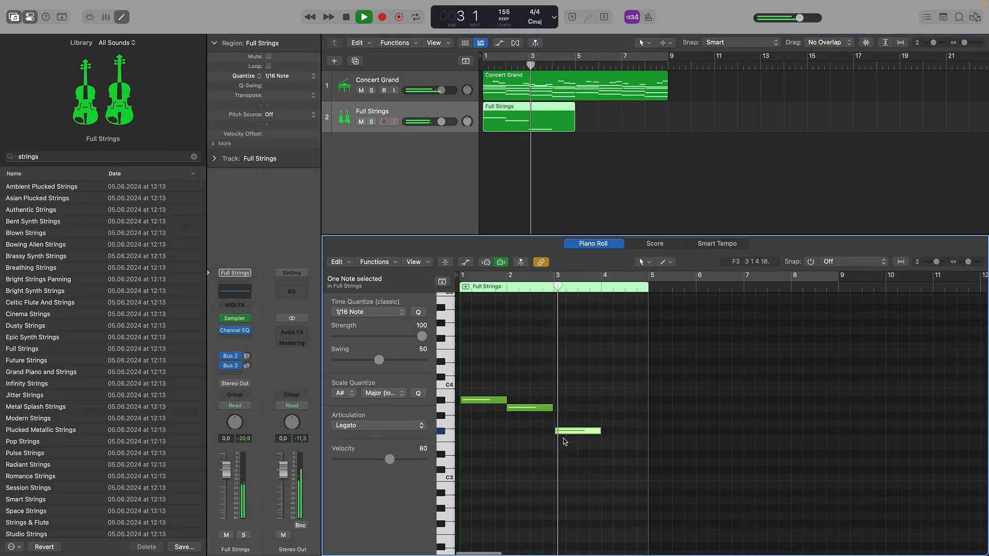
{"action": "left_click", "coordinate": [604, 438]}
{"action": "scroll", "coordinate": [608, 443], "scroll_direction": "down", "scroll_amount": 1}
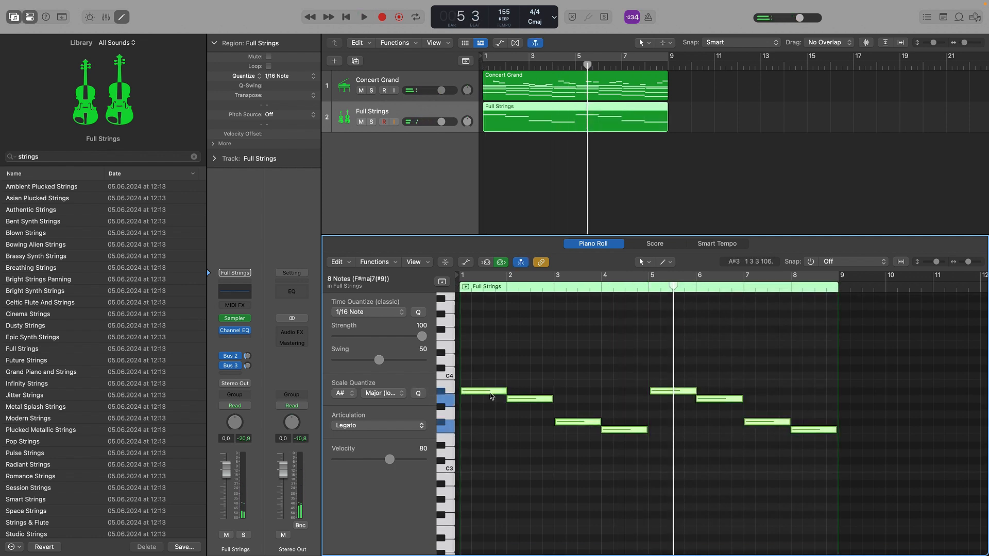
- Layer copies of the string notes an octave above and below, play them back, and lower the Full Strings volume to -3.7 dB
{"action": "left_click_drag", "start_coordinate": [491, 396], "coordinate": [473, 303]}
{"action": "key", "text": "space"}
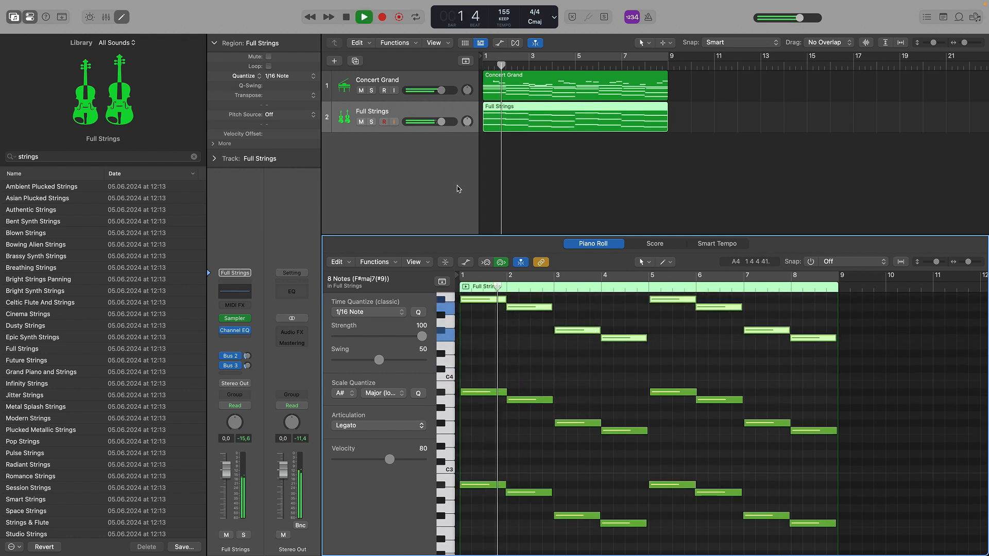
{"action": "left_click_drag", "start_coordinate": [441, 121], "coordinate": [431, 122]}
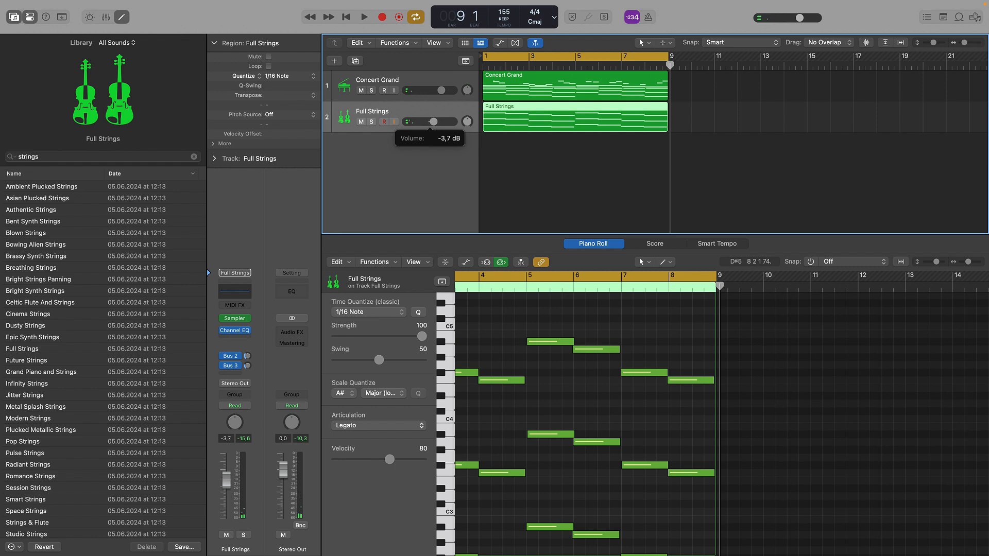
{"action": "key", "text": "Return"}
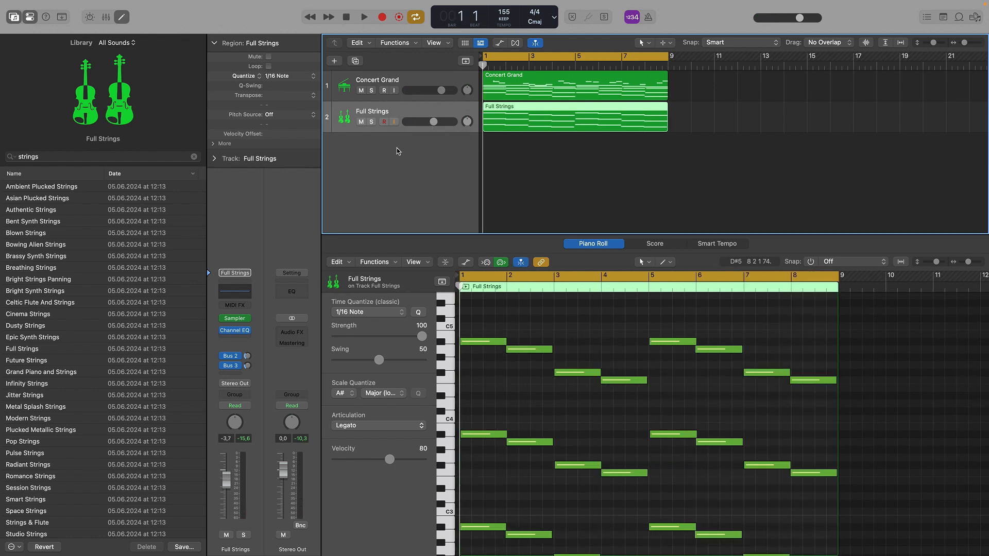
- Group the Concert Grand and Full Strings tracks in a summing track stack, with Full Strings above Concert Grand
{"action": "right_click", "coordinate": [372, 78]}
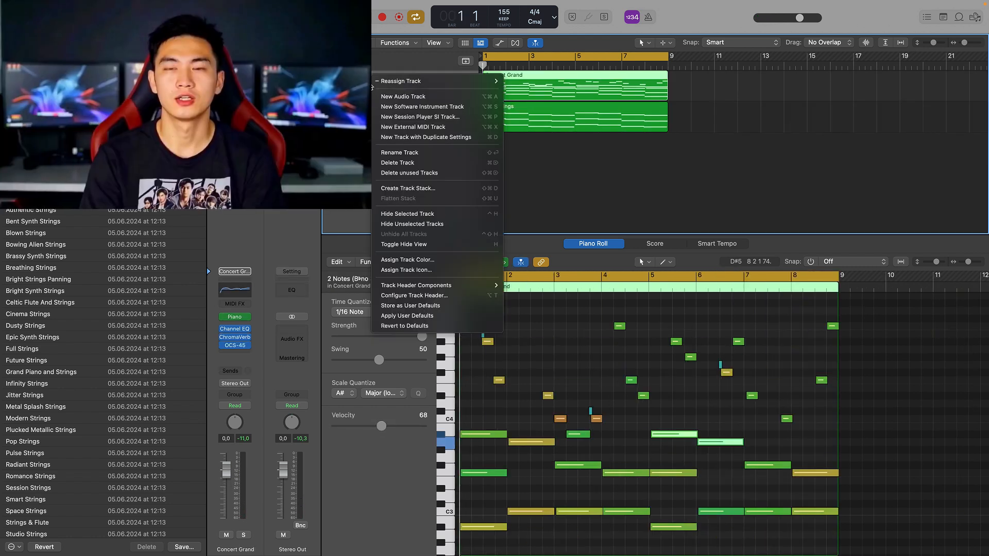
{"action": "left_click", "coordinate": [438, 190]}
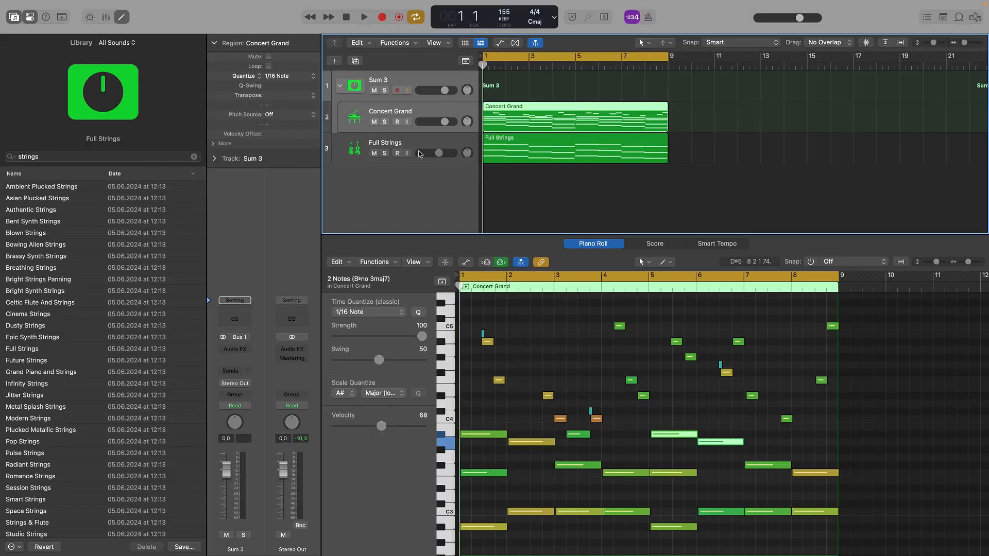
{"action": "left_click_drag", "start_coordinate": [431, 144], "coordinate": [432, 113]}
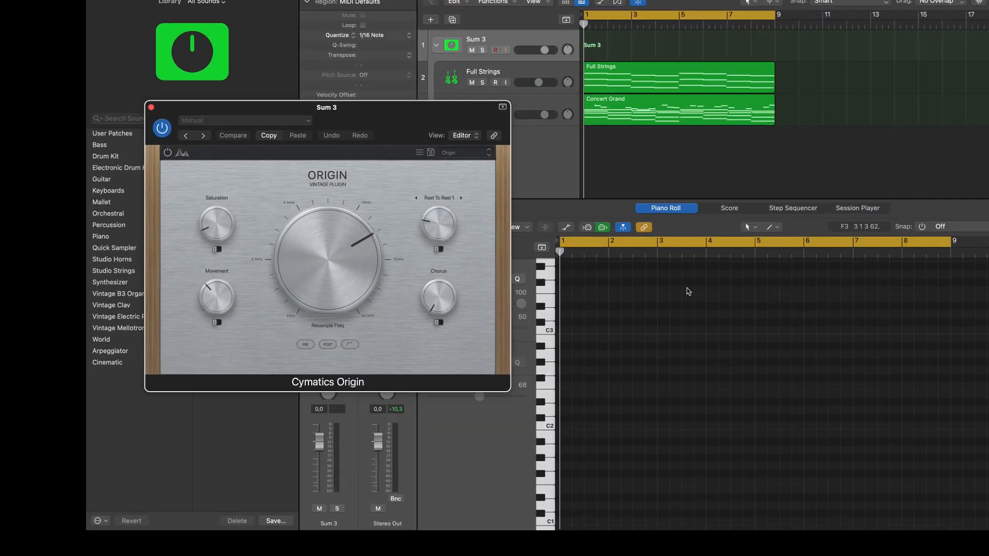
- In Cymatics Origin on the Sum 3 stack, raise Resample Freq above 22 kHz and turn down Reel To Reel 1 during playback
{"action": "key", "text": "space"}
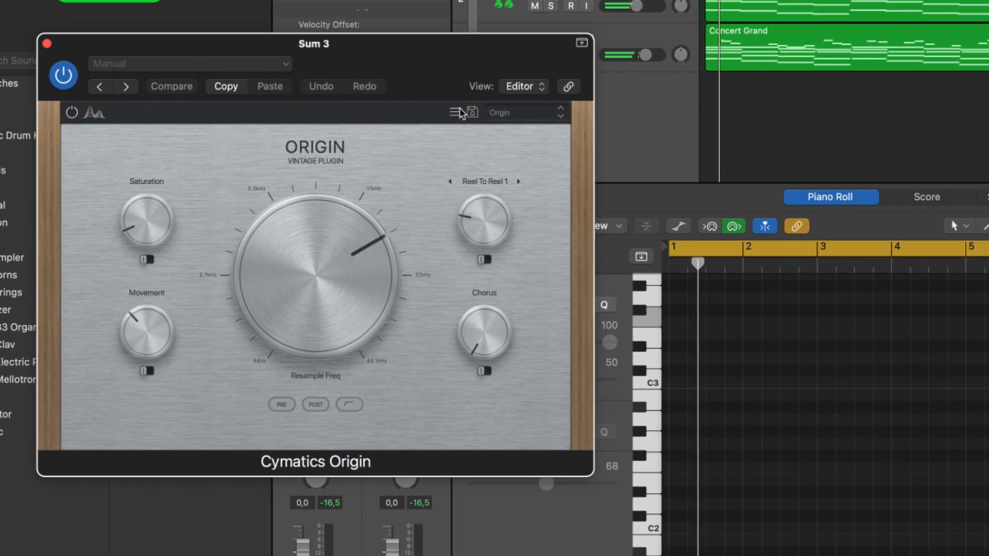
{"action": "scroll", "coordinate": [349, 221], "scroll_direction": "up", "scroll_amount": 5}
{"action": "left_click_drag", "start_coordinate": [336, 225], "coordinate": [338, 243]}
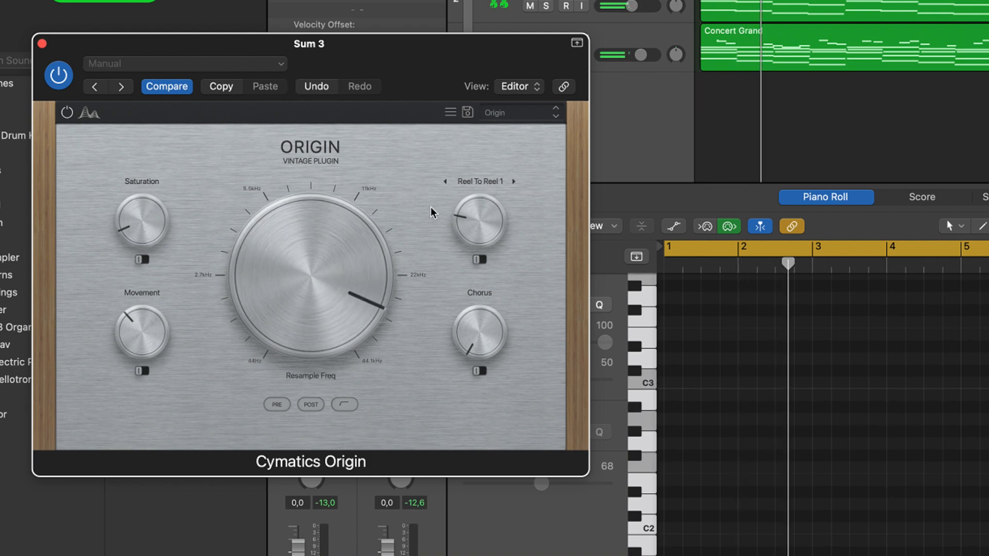
{"action": "left_click_drag", "start_coordinate": [484, 216], "coordinate": [486, 284]}
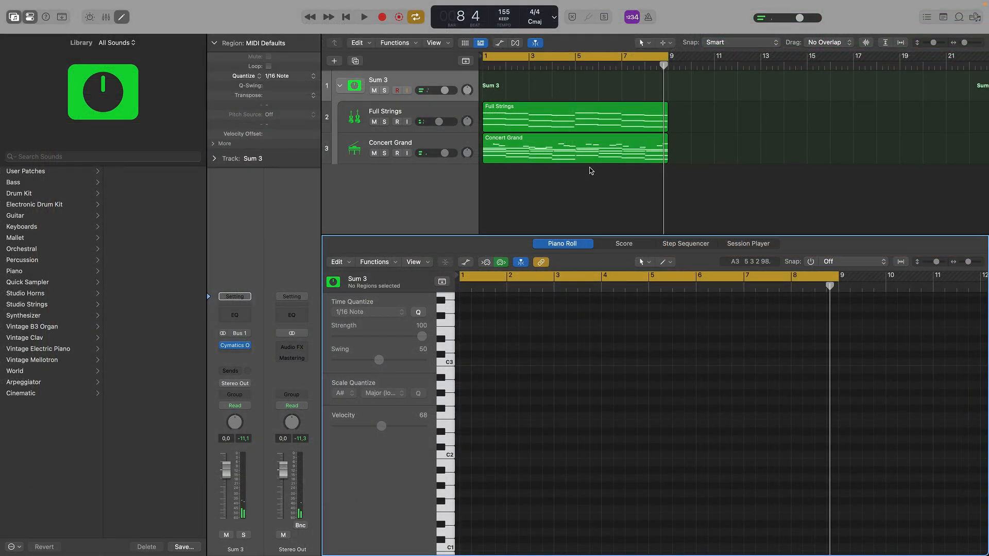
{"action": "key", "text": "Return"}
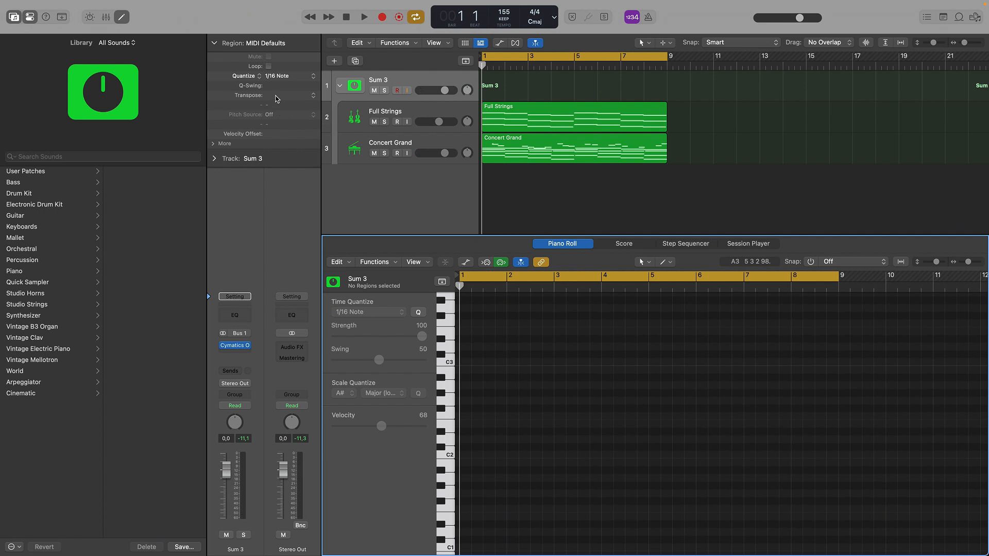
{"action": "left_click", "coordinate": [212, 144]}
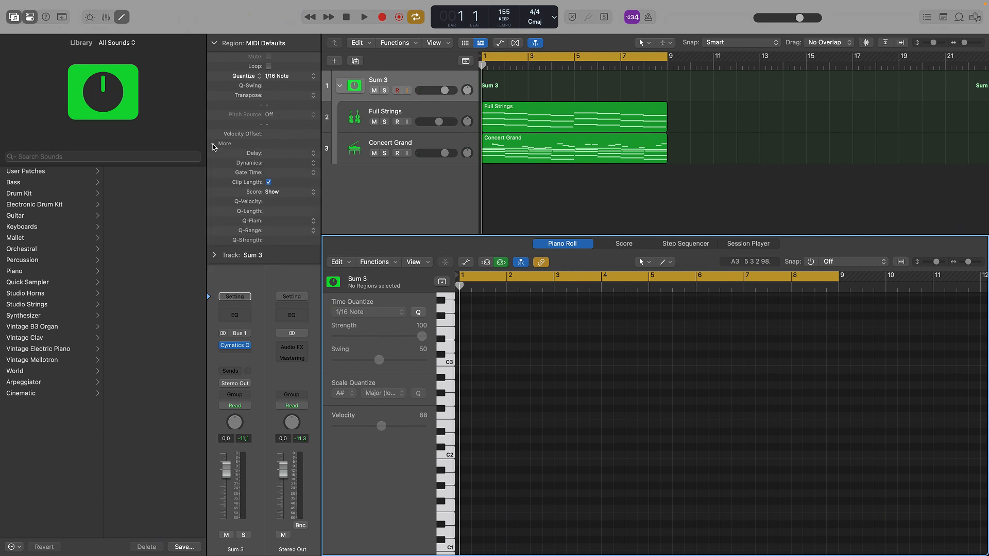
{"action": "left_click", "coordinate": [213, 145]}
{"action": "left_click", "coordinate": [442, 89]}
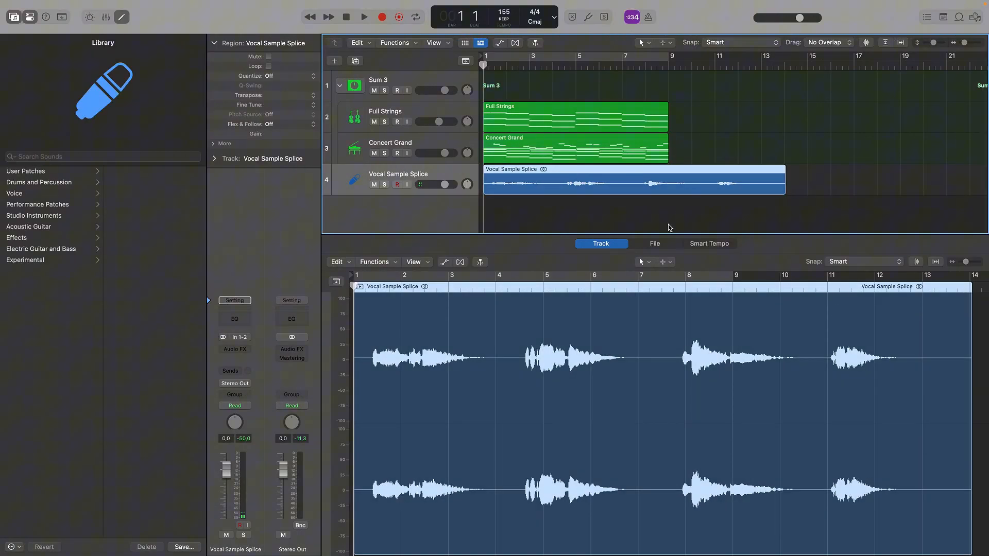
- Enable Flex Time - Automatic (Polyphonic) on the Vocal Sample Splice track and stretch its region to end at bar 17
{"action": "left_click_drag", "start_coordinate": [670, 228], "coordinate": [649, 190]}
{"action": "left_click", "coordinate": [516, 43]}
{"action": "left_click", "coordinate": [454, 199]}
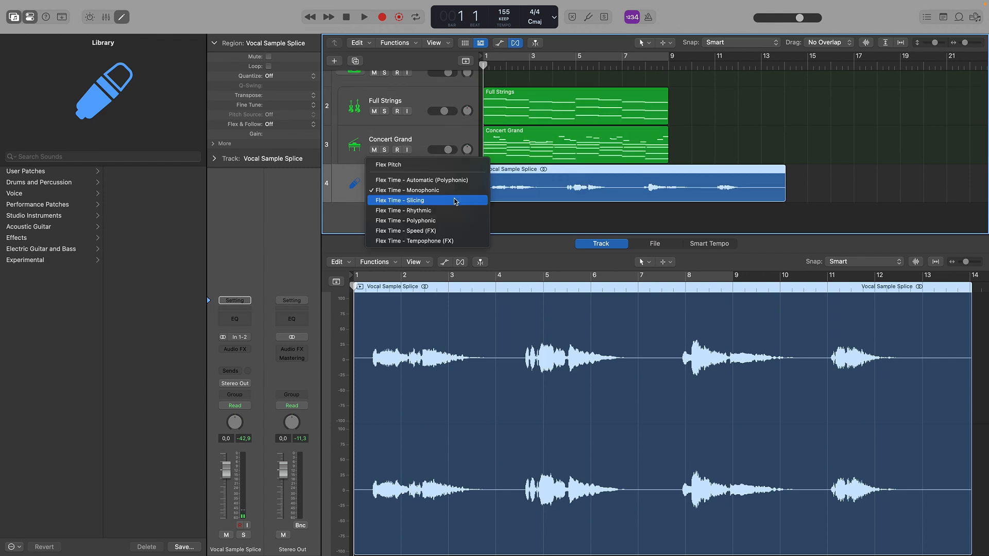
{"action": "left_click", "coordinate": [465, 182]}
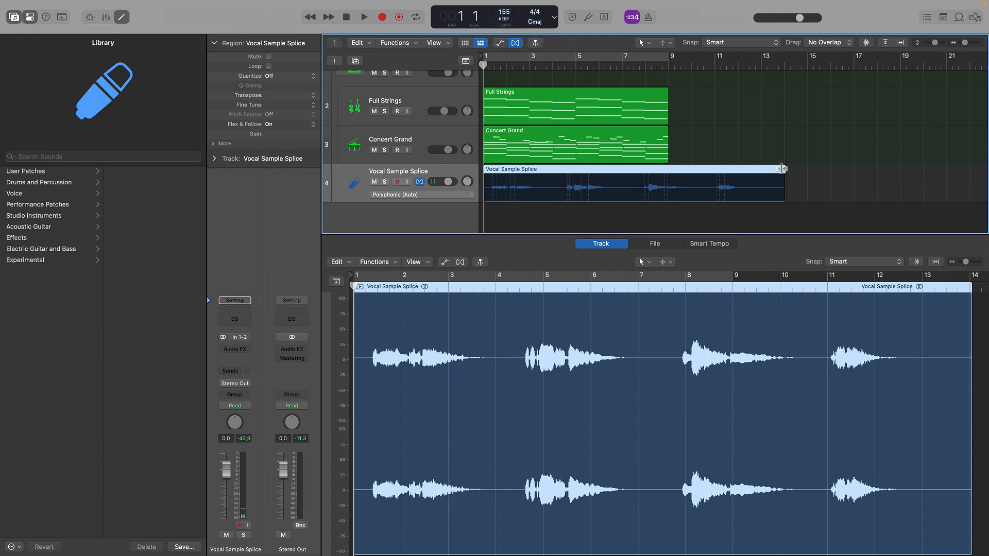
{"action": "left_click_drag", "start_coordinate": [781, 168], "coordinate": [853, 171]}
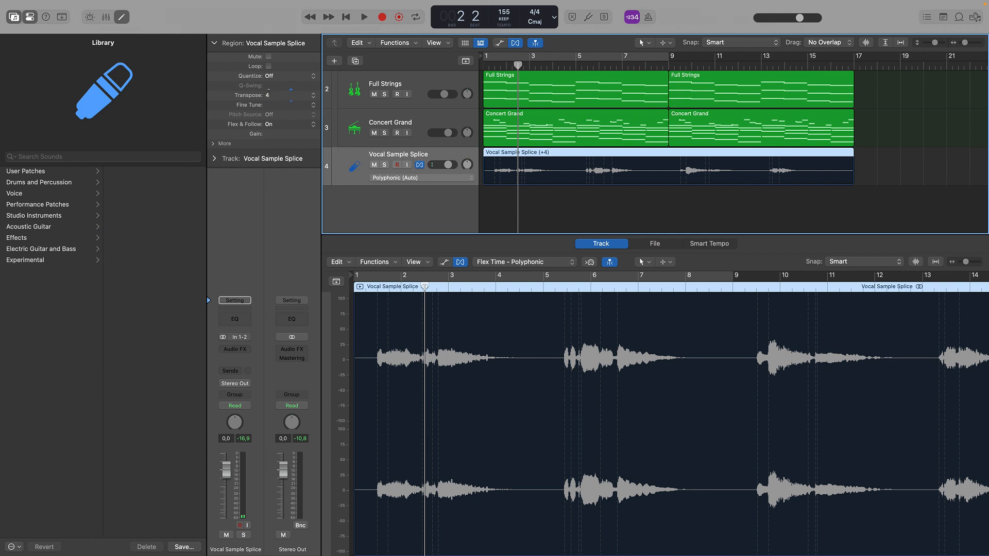
- Insert a stereo ChromaVerb on the Vocal Sample Splice channel during playback, set its Wet level to 70%, and close its window
{"action": "key", "text": "space"}
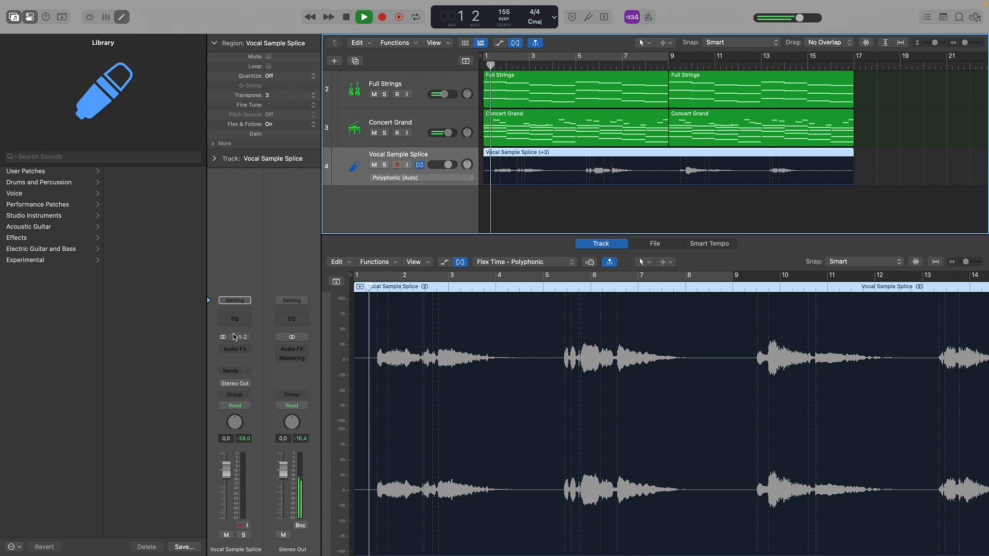
{"action": "left_click", "coordinate": [239, 352]}
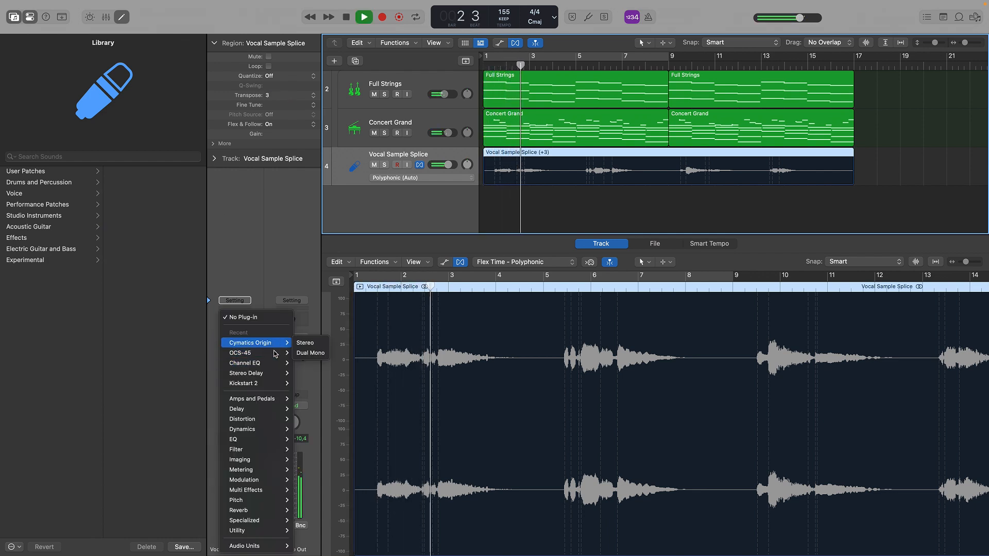
{"action": "mouse_move", "coordinate": [273, 385]}
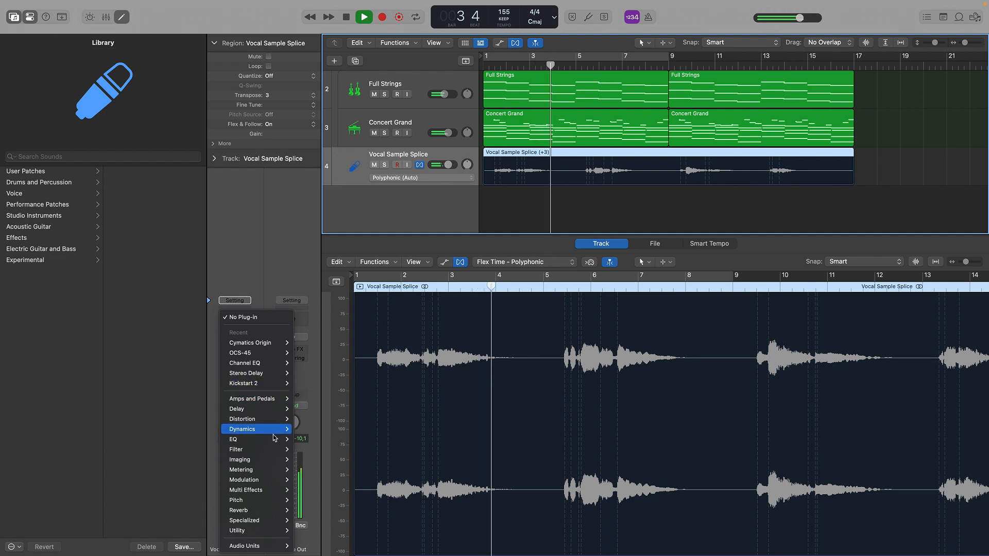
{"action": "mouse_move", "coordinate": [268, 511]}
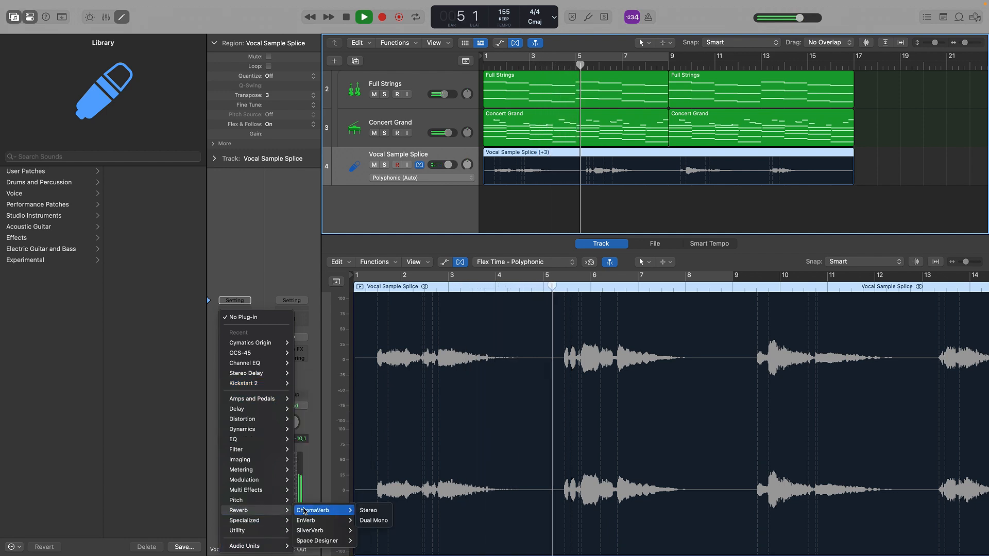
{"action": "mouse_move", "coordinate": [335, 510]}
{"action": "left_click", "coordinate": [366, 511]}
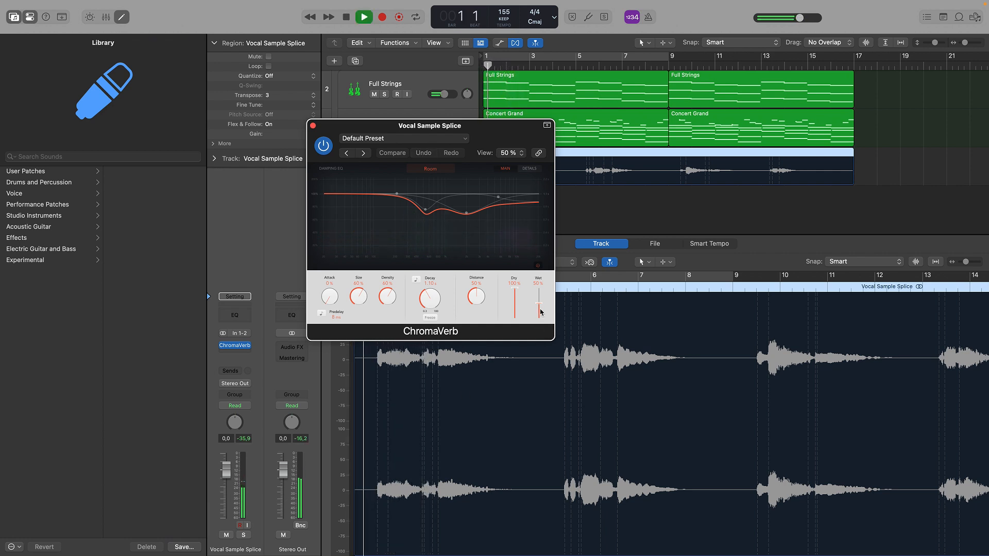
{"action": "left_click_drag", "start_coordinate": [540, 311], "coordinate": [536, 308]}
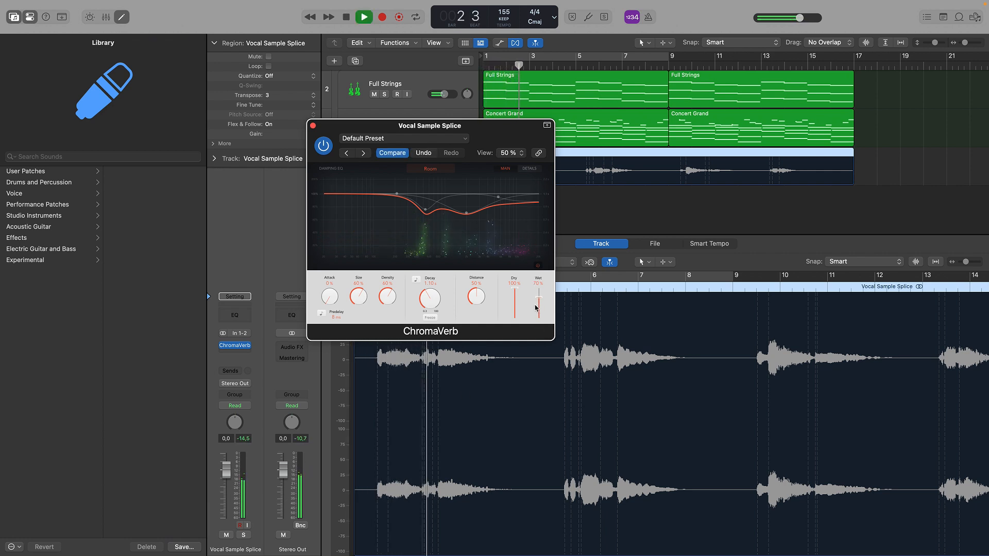
{"action": "left_click", "coordinate": [313, 127]}
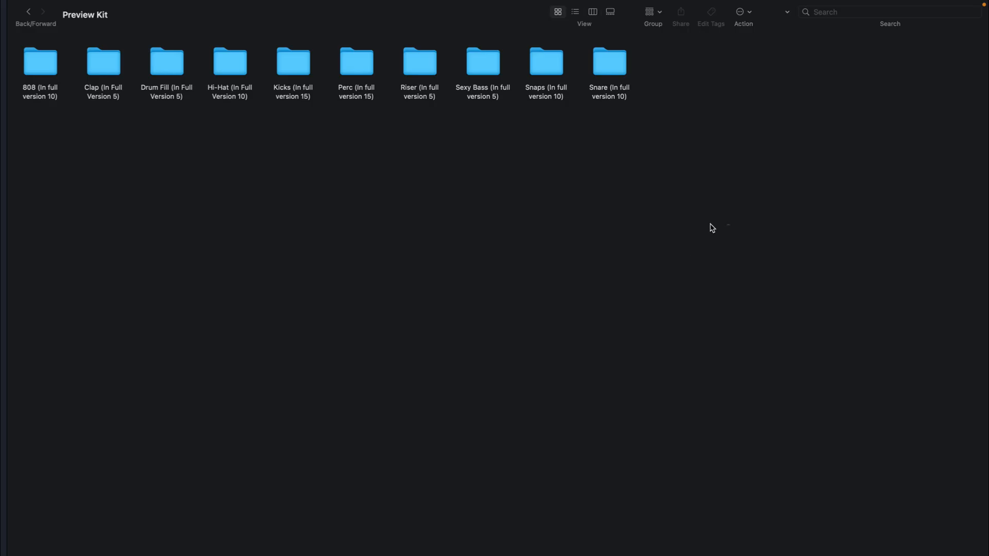
{"action": "left_click_drag", "start_coordinate": [730, 224], "coordinate": [37, 102]}
{"action": "left_click", "coordinate": [121, 163]}
{"action": "left_click_drag", "start_coordinate": [638, 118], "coordinate": [26, 125]}
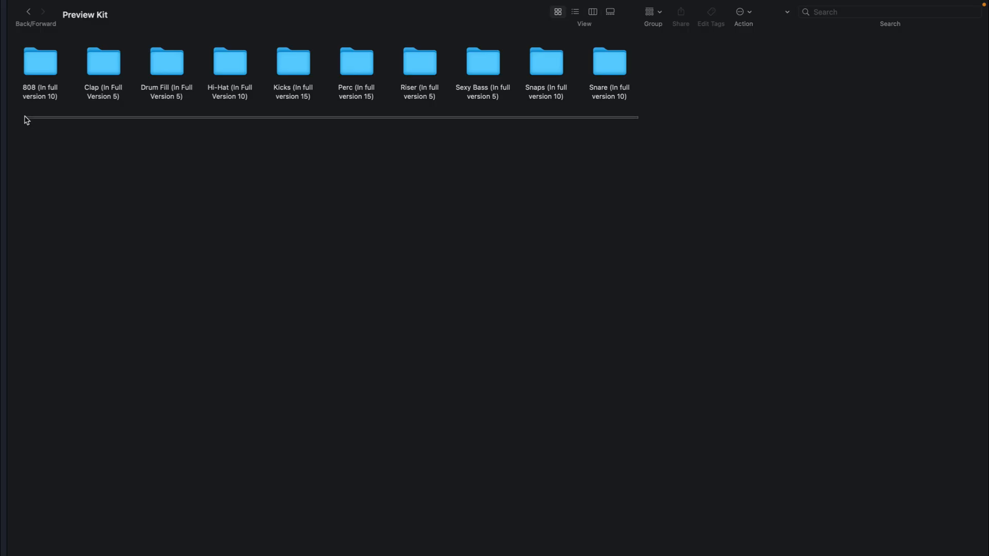
{"action": "left_click_drag", "start_coordinate": [27, 120], "coordinate": [30, 121]}
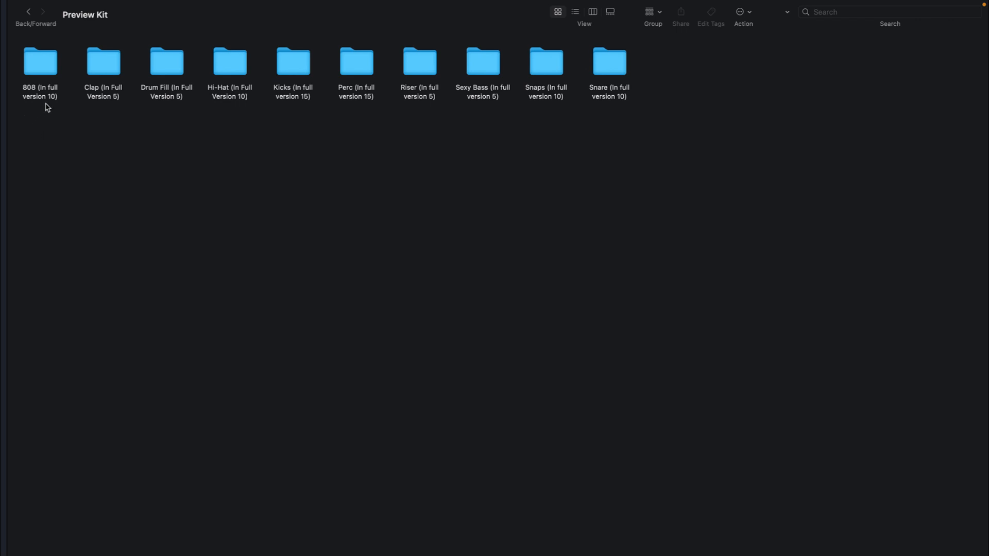
- Open the Snare folder of the Preview Kit in Finder and bring Chess.wav into Logic Pro as a new Quick Sampler (Original) track
{"action": "double_click", "coordinate": [606, 64]}
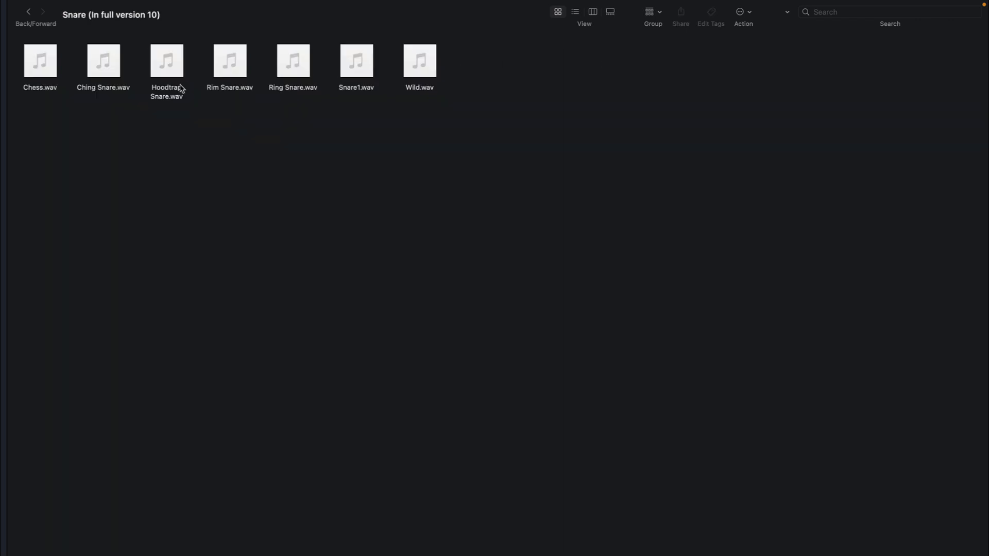
{"action": "left_click", "coordinate": [41, 62]}
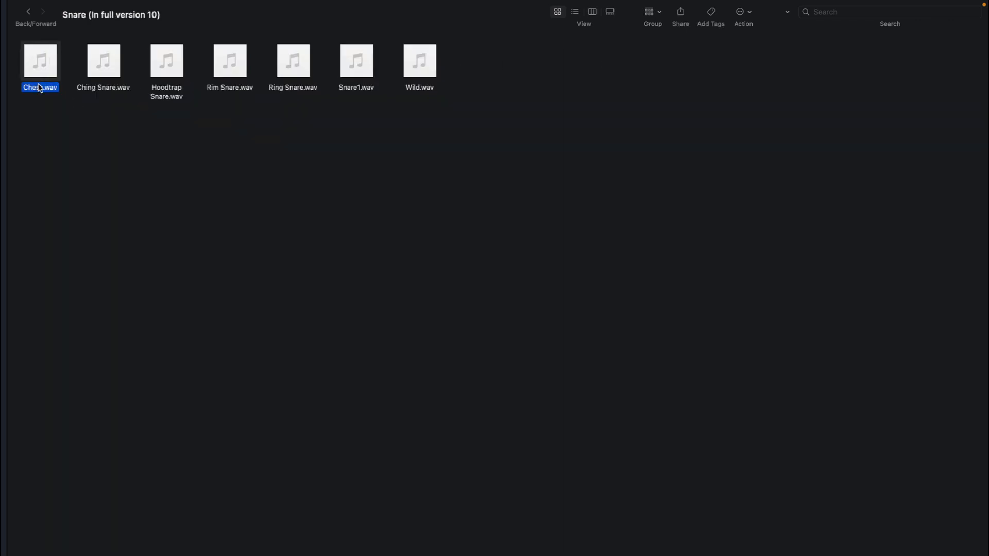
{"action": "left_click_drag", "start_coordinate": [39, 89], "coordinate": [433, 249]}
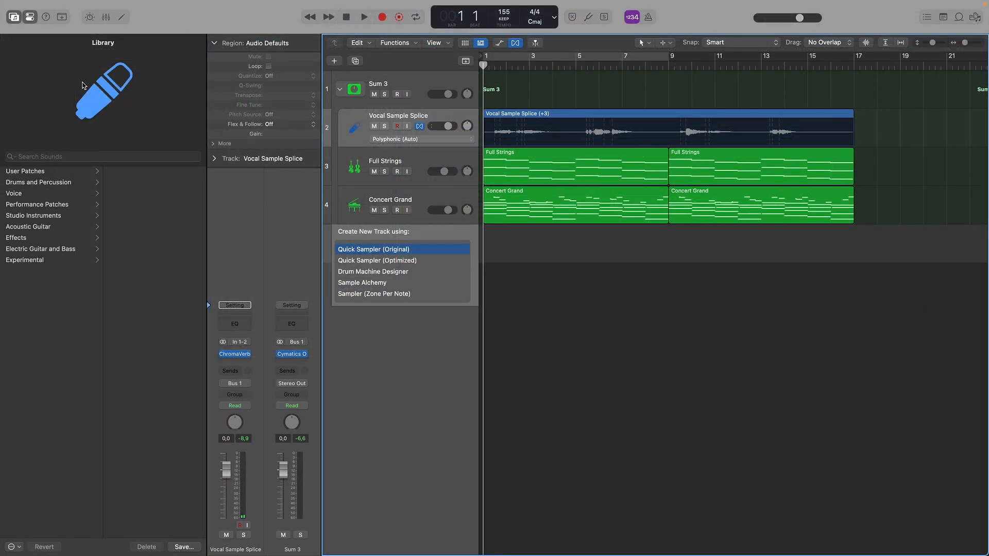
- Program a 64-step snare pattern for the Chess track in the Step Sequencer and convert it to a MIDI region
{"action": "left_click", "coordinate": [120, 17]}
{"action": "left_click", "coordinate": [313, 126]}
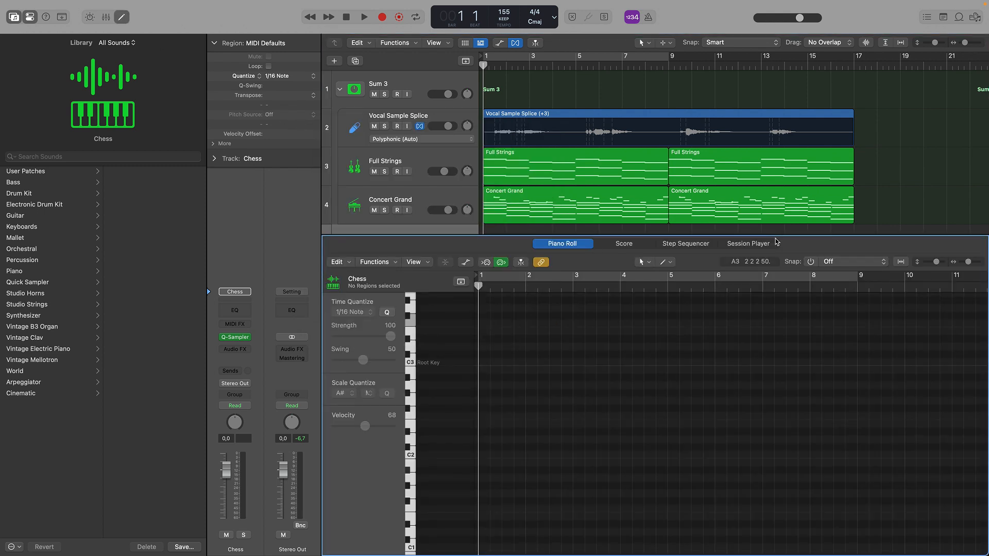
{"action": "left_click", "coordinate": [692, 246]}
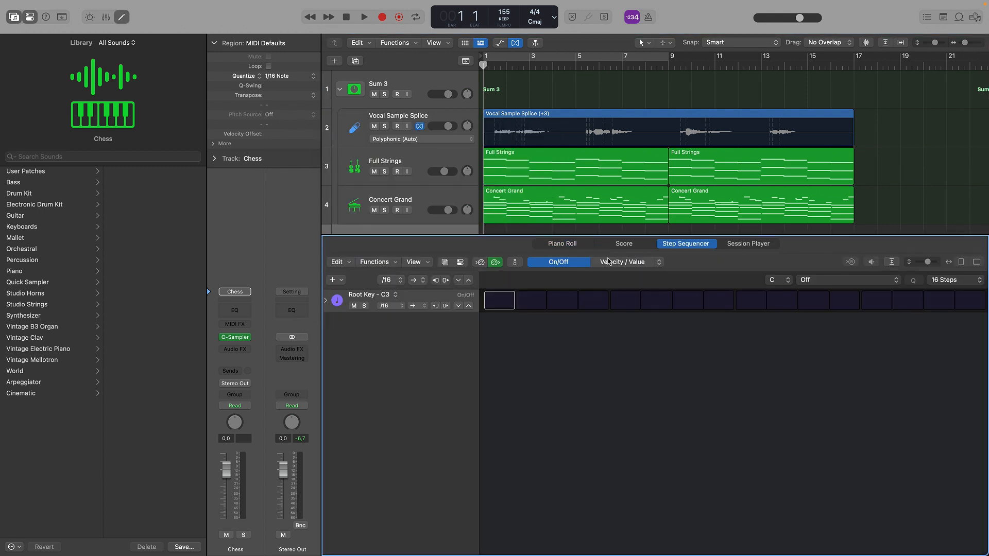
{"action": "right_click", "coordinate": [530, 204]}
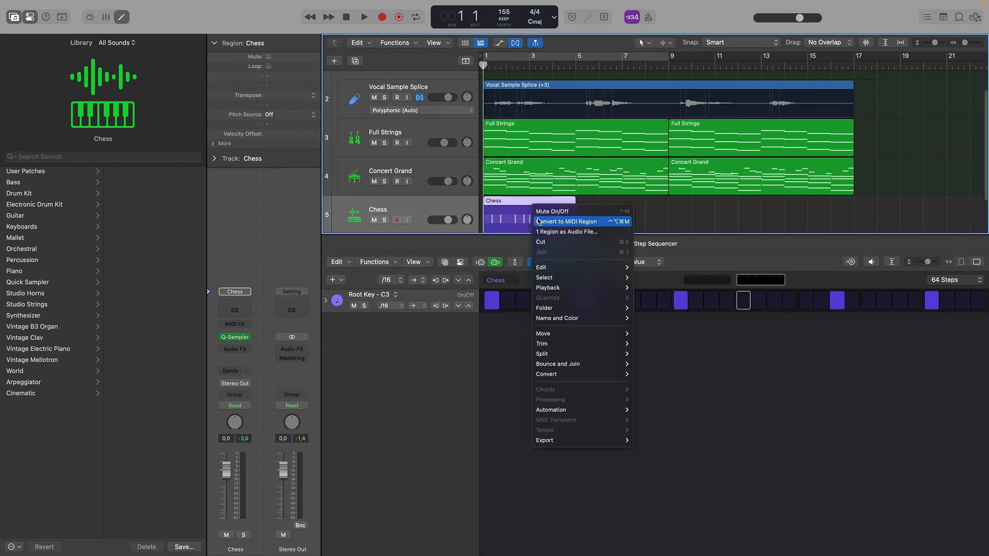
{"action": "left_click", "coordinate": [540, 222]}
- Turn on Smart snap in the piano roll while the Chess region plays back
{"action": "key", "text": "space"}
{"action": "left_click_drag", "start_coordinate": [969, 262], "coordinate": [971, 263]}
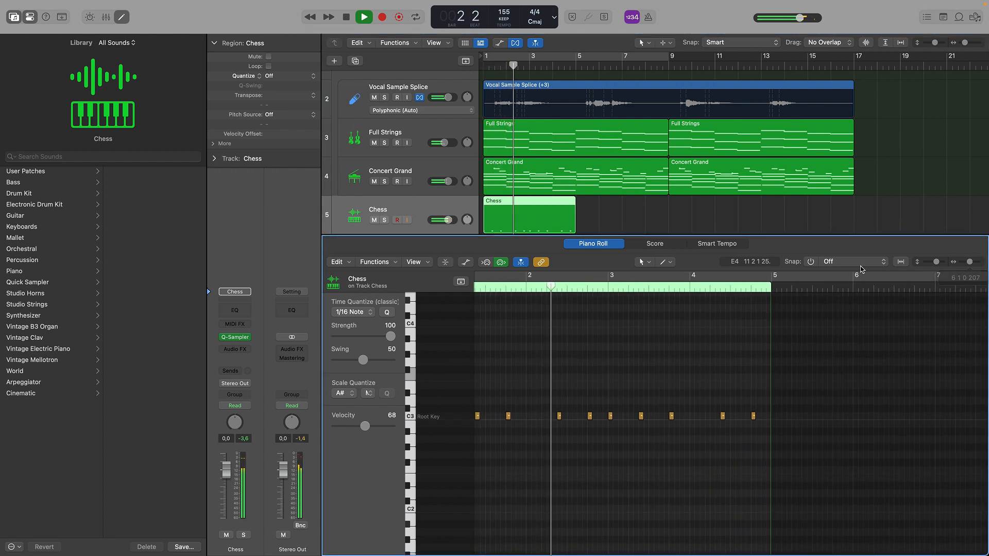
{"action": "left_click", "coordinate": [812, 262]}
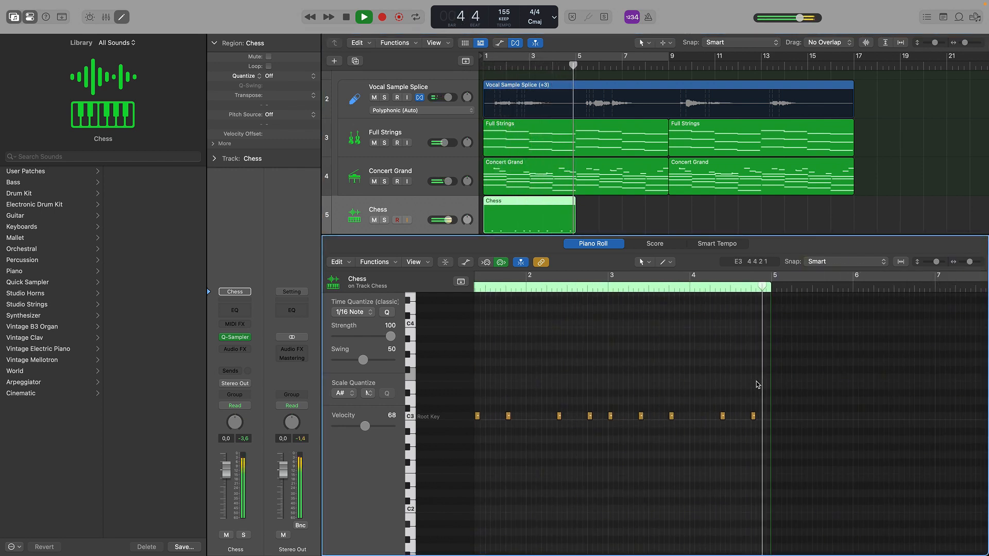
- Copy the Chess region to bar 5 and join both regions into one ending at bar 9
{"action": "key", "text": "space"}
{"action": "left_click_drag", "start_coordinate": [517, 213], "coordinate": [607, 206]}
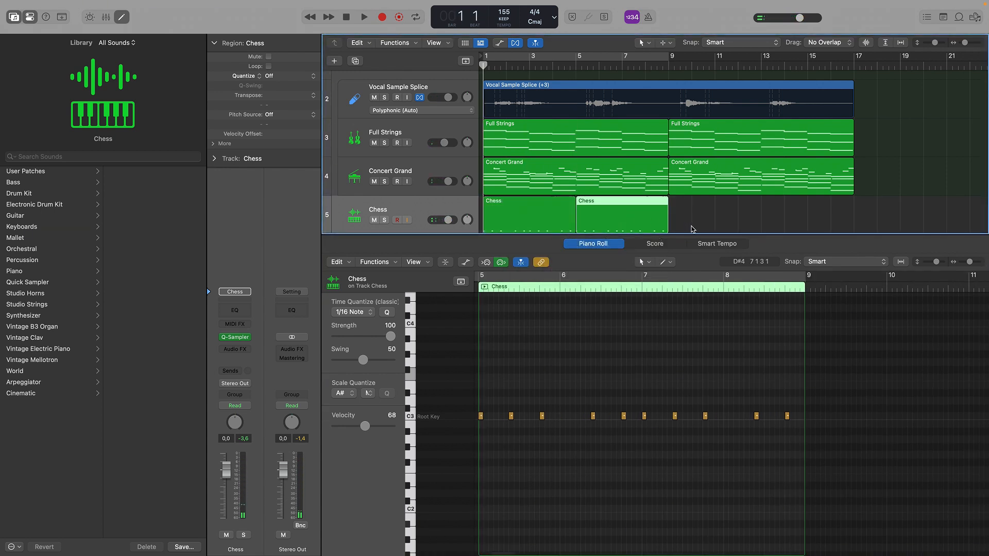
{"action": "key", "text": "cmd+j"}
- Insert a Stereo Delay on the Chess channel
{"action": "left_click", "coordinate": [235, 349]}
{"action": "mouse_move", "coordinate": [258, 384]}
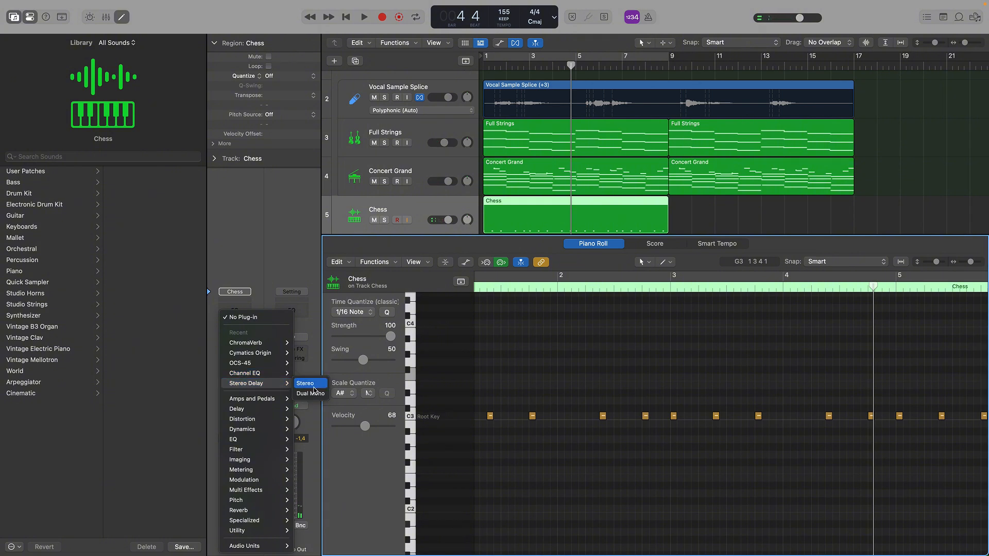
{"action": "left_click", "coordinate": [315, 392]}
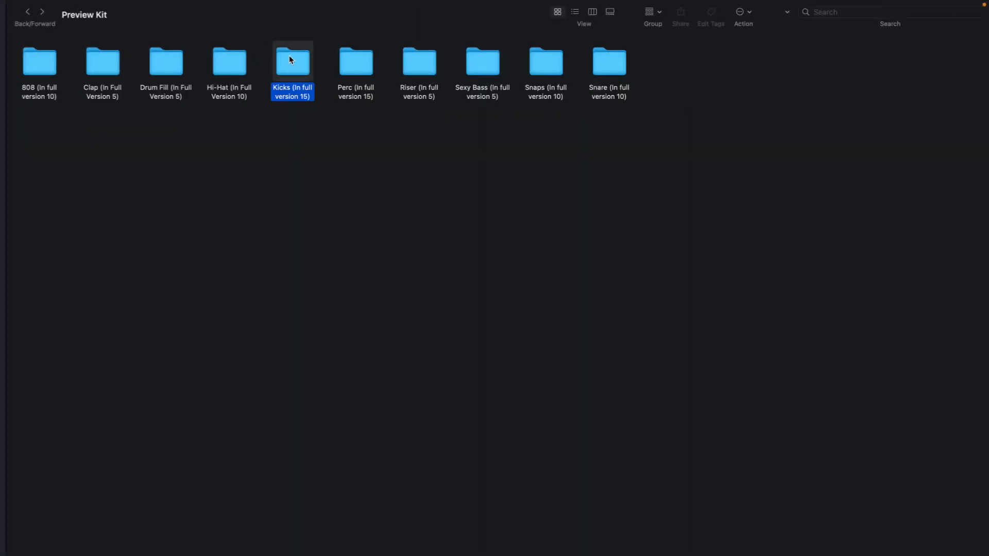
- Open the Kicks folder of the Preview Kit in Finder and bring CashCobain.wav into Logic Pro as a new Quick Sampler track
{"action": "double_click", "coordinate": [289, 60]}
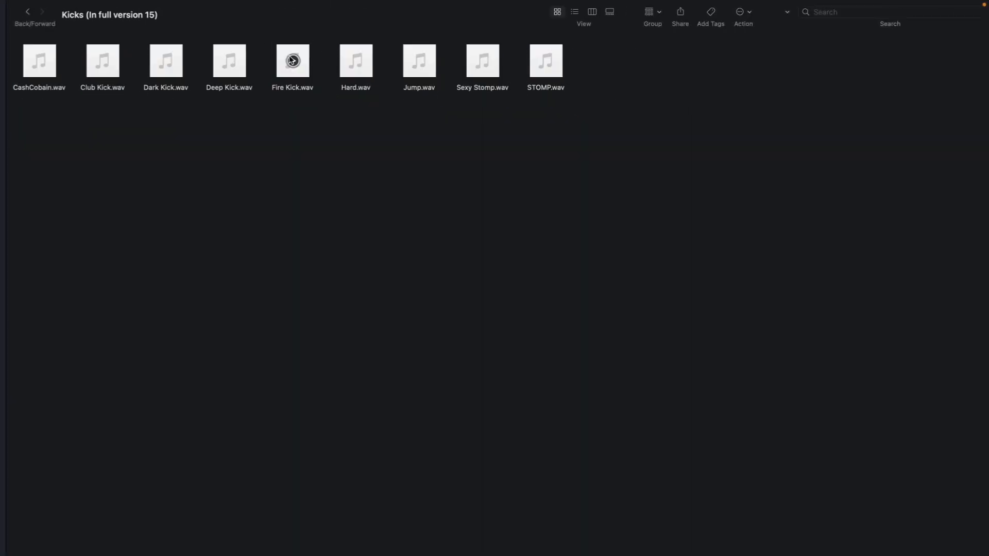
{"action": "left_click", "coordinate": [40, 61]}
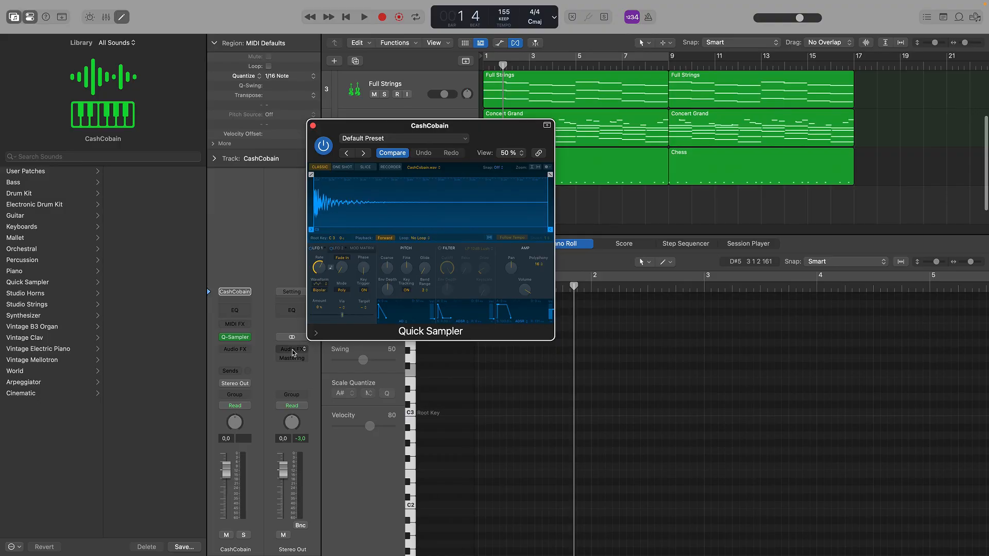
- Insert an Expander on the Stereo Out channel and move its window clear of the editor
{"action": "left_click", "coordinate": [235, 358]}
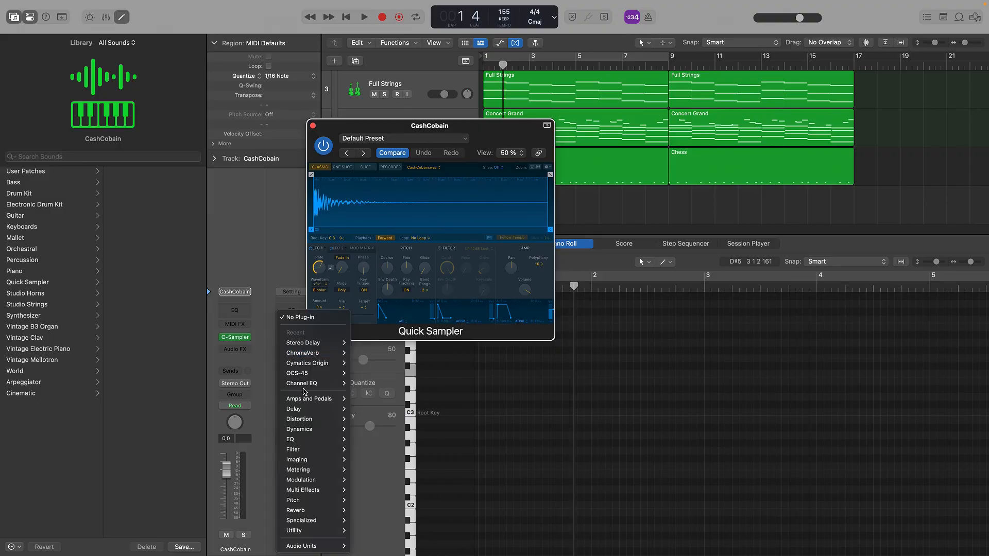
{"action": "mouse_move", "coordinate": [309, 429]}
{"action": "mouse_move", "coordinate": [384, 470]}
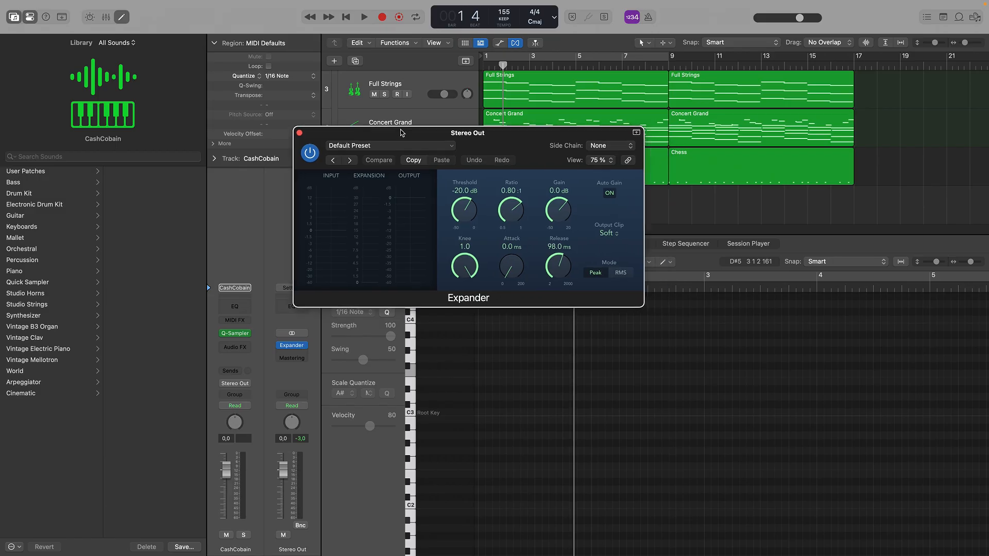
{"action": "left_click_drag", "start_coordinate": [402, 133], "coordinate": [238, 144]}
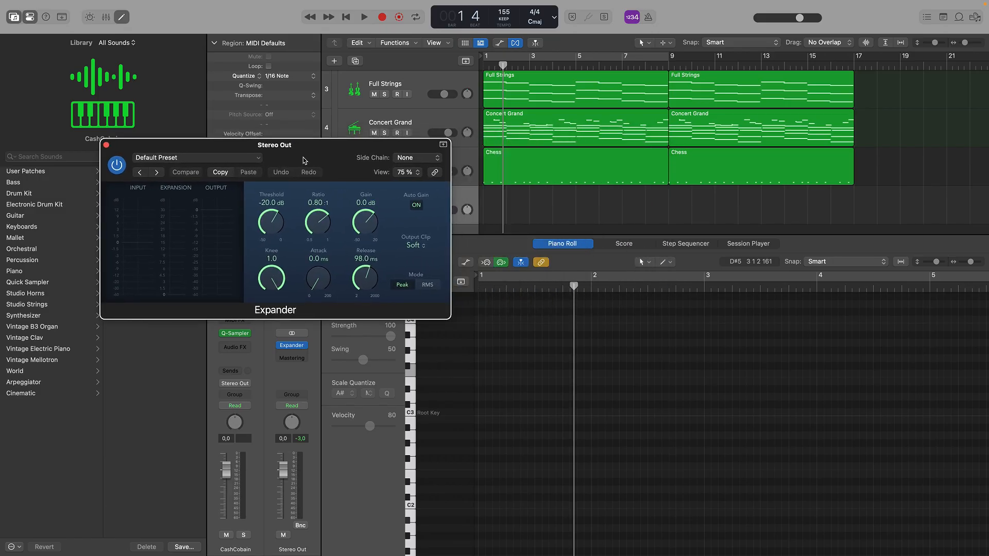
- Program the CashCobain kick as a 64-step pattern in the Step Sequencer during playback and repeat its region to bar 17
{"action": "left_click", "coordinate": [685, 244]}
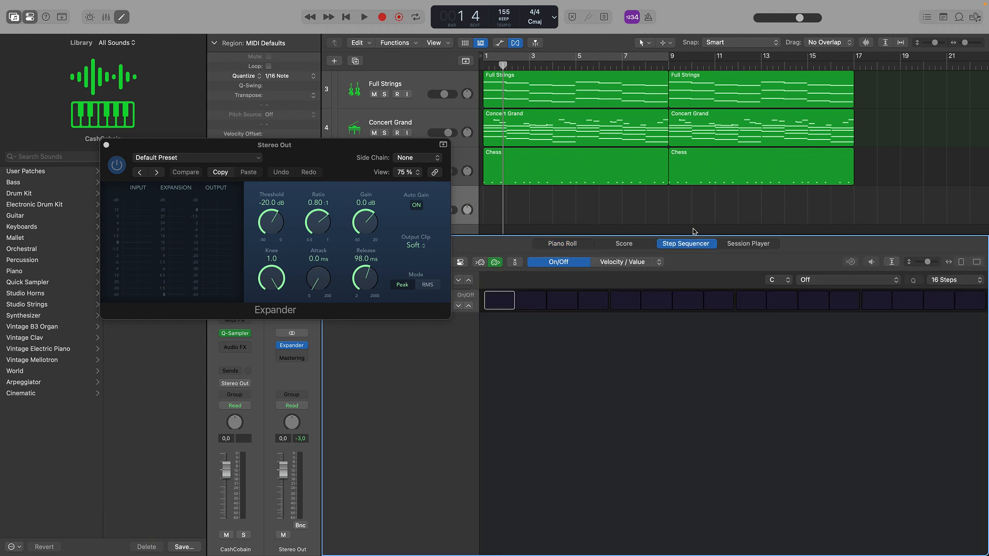
{"action": "left_click", "coordinate": [886, 303]}
{"action": "key", "text": "space"}
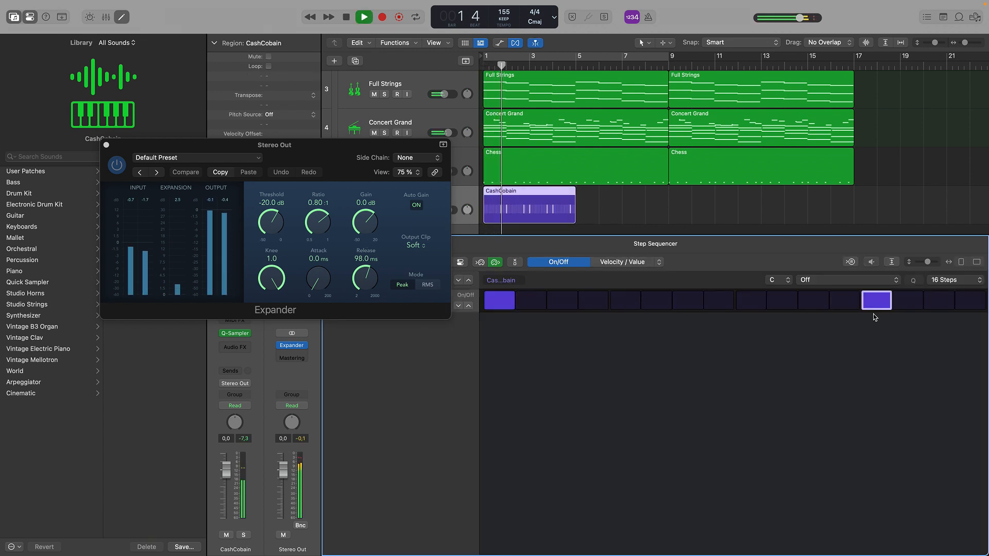
{"action": "left_click", "coordinate": [953, 280]}
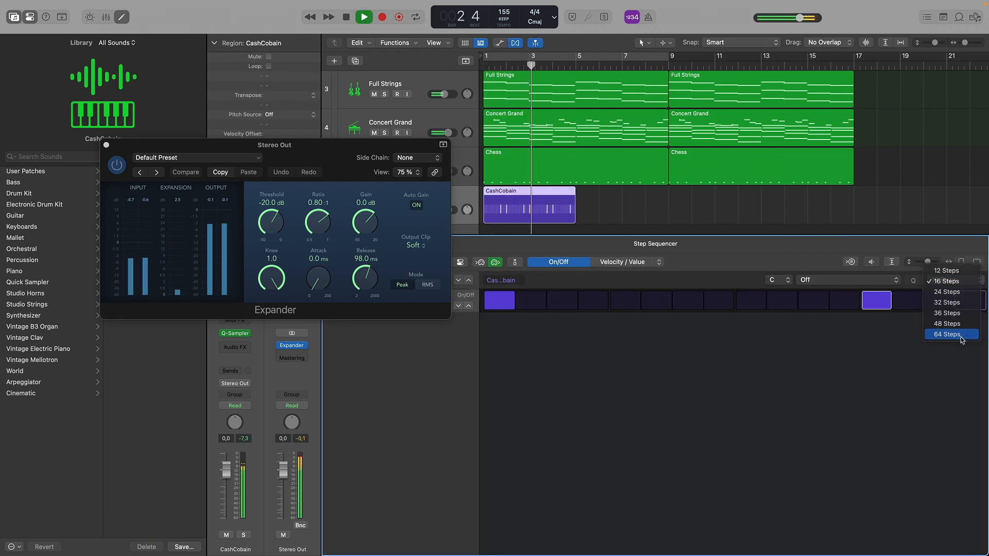
{"action": "left_click", "coordinate": [967, 335]}
{"action": "key", "text": "space"}
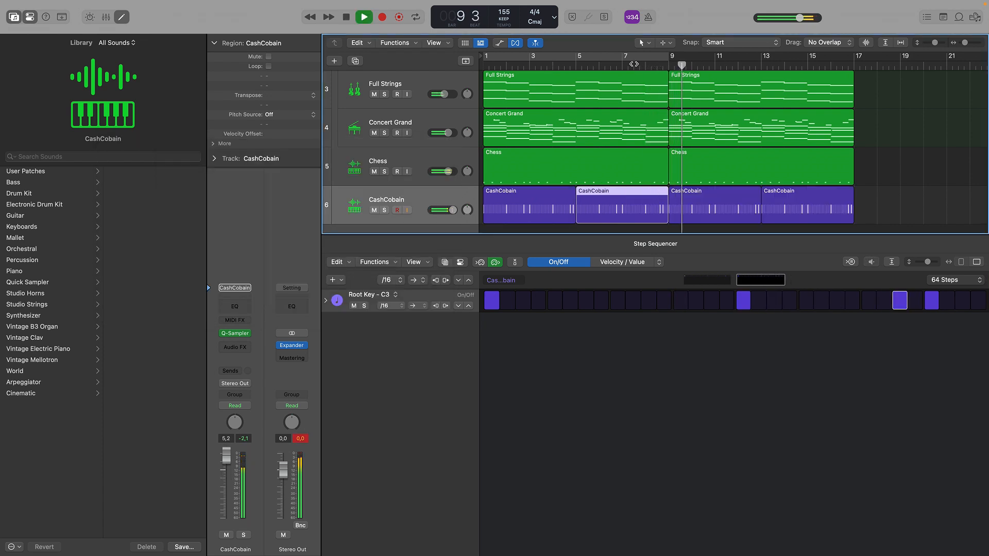
{"action": "key", "text": "space"}
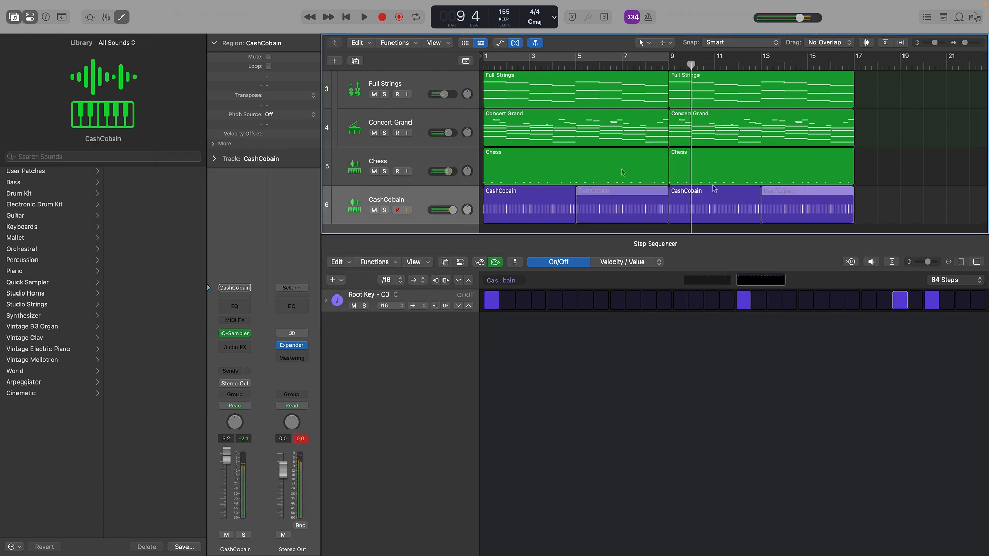
- Audition the samples in the Preview Kit's Hi-Hat folder in Finder and bring Get.wav into Logic Pro as a new Quick Sampler track
{"action": "scroll", "coordinate": [699, 182], "scroll_direction": "up", "scroll_amount": 5}
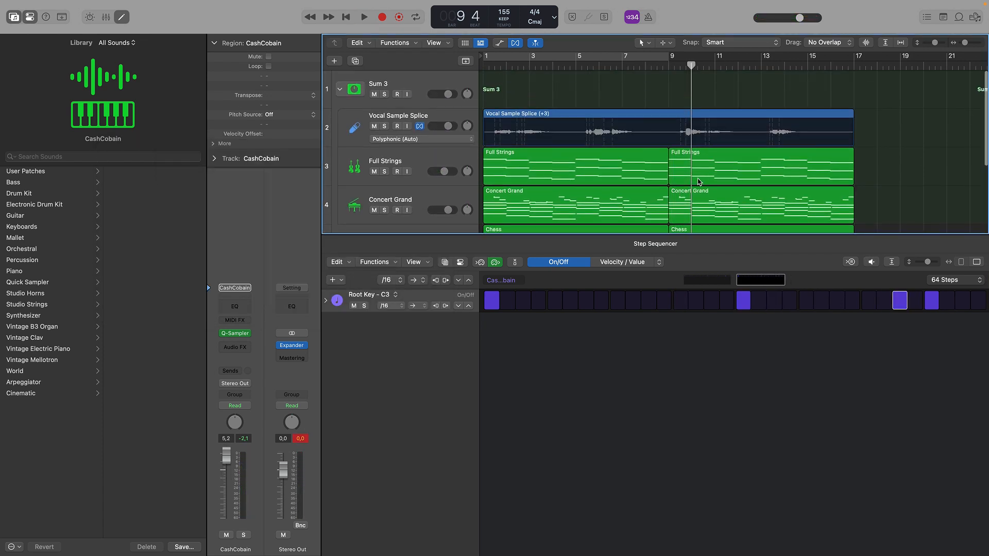
{"action": "scroll", "coordinate": [699, 181], "scroll_direction": "down", "scroll_amount": 3}
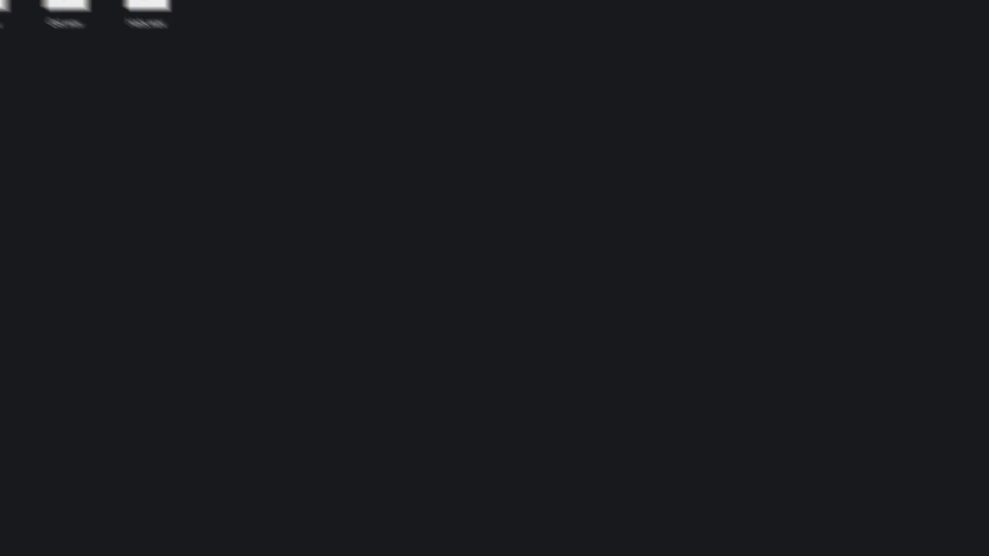
{"action": "left_click", "coordinate": [105, 60]}
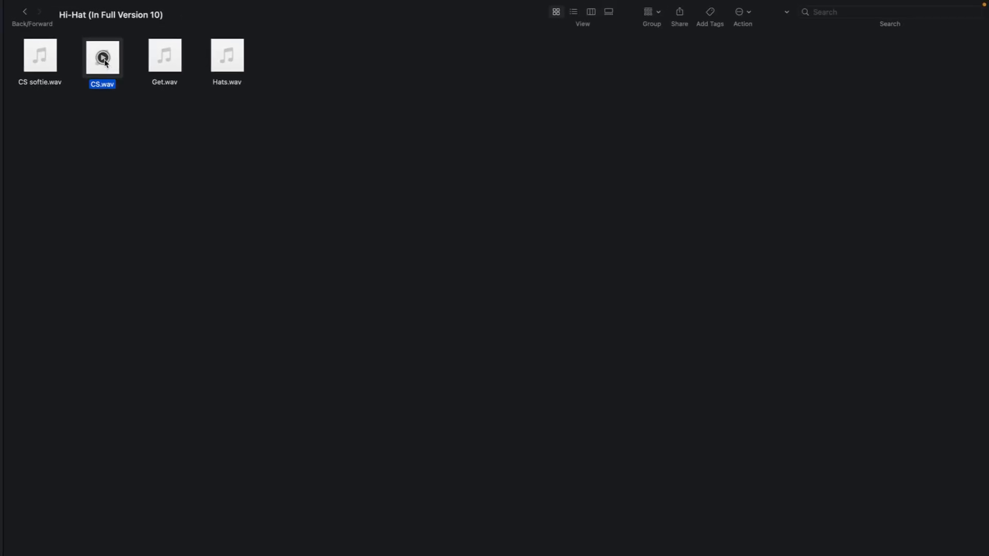
{"action": "left_click", "coordinate": [41, 56]}
{"action": "left_click", "coordinate": [165, 58]}
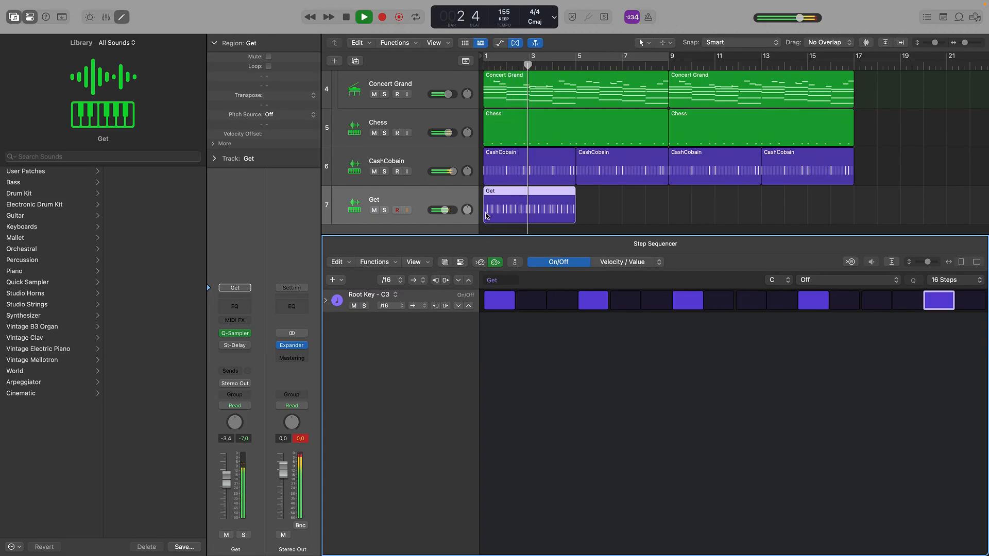
{"action": "left_click_drag", "start_coordinate": [456, 215], "coordinate": [591, 215]}
{"action": "key", "text": "space"}
{"action": "key", "text": "space"}
{"action": "key", "text": "BackSpace"}
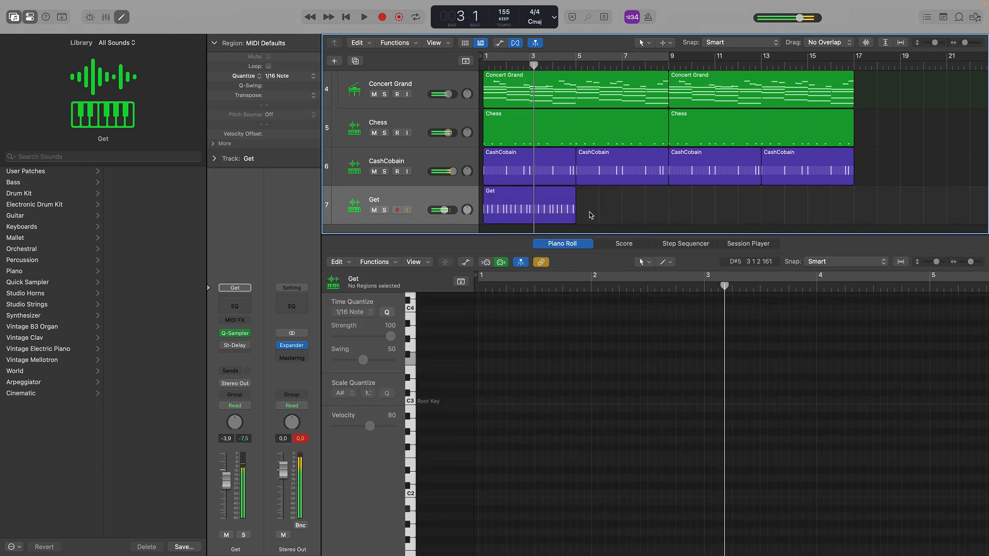
- Extend the Get hi-hat pattern to 64 steps and vary its hits in the third bar during playback
{"action": "key", "text": "space"}
{"action": "left_click", "coordinate": [528, 209]}
{"action": "left_click", "coordinate": [975, 282]}
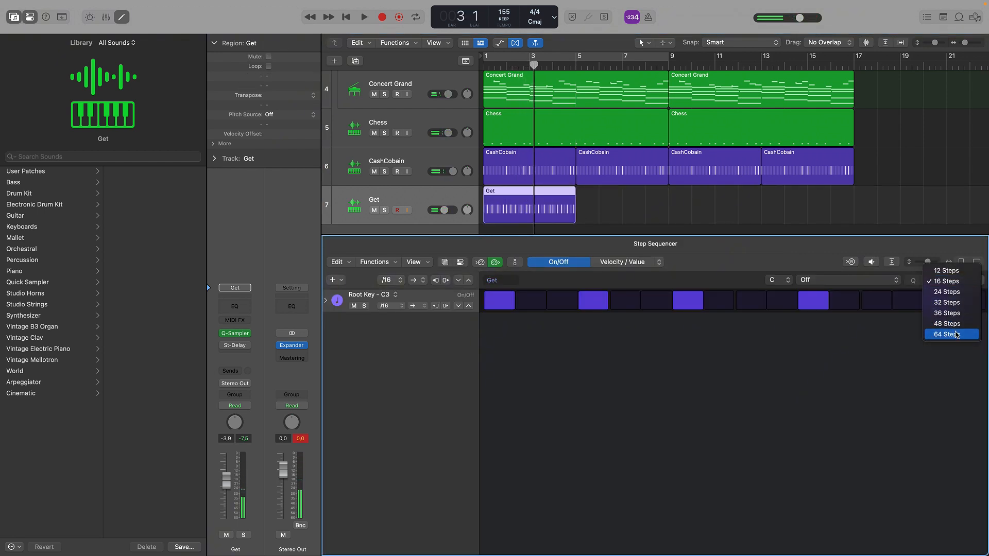
{"action": "left_click", "coordinate": [935, 334]}
{"action": "left_click", "coordinate": [750, 283]}
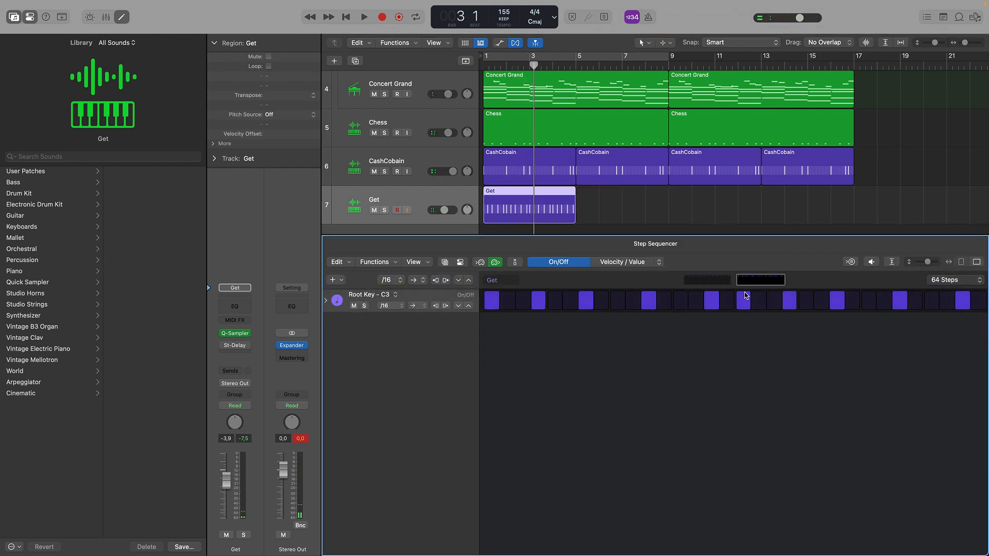
{"action": "key", "text": "space"}
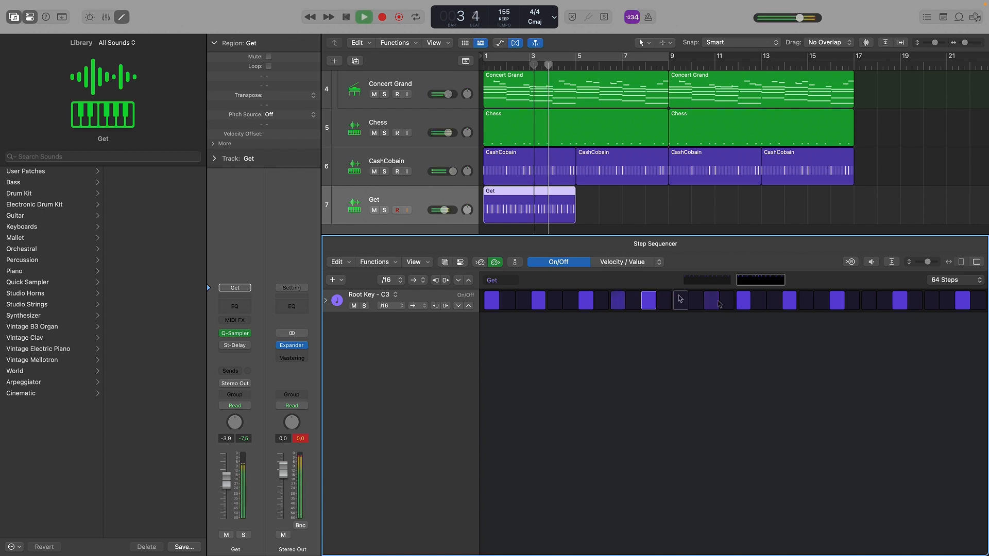
{"action": "left_click", "coordinate": [680, 301]}
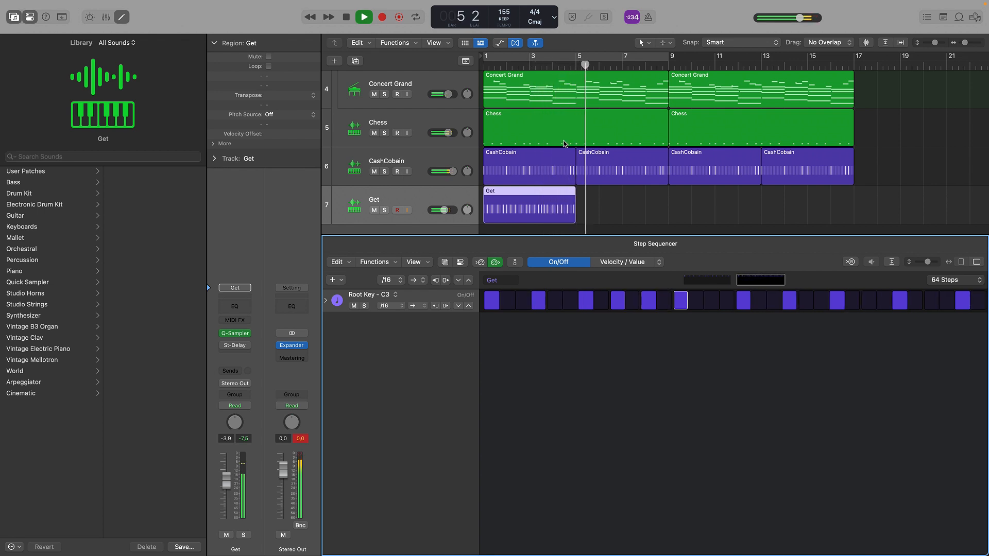
- Repeat the four-bar Get region along its track to end at bar 17
{"action": "left_click_drag", "start_coordinate": [528, 208], "coordinate": [701, 209]}
{"action": "left_click_drag", "start_coordinate": [711, 210], "coordinate": [717, 210]}
{"action": "left_click_drag", "start_coordinate": [717, 210], "coordinate": [806, 208]}
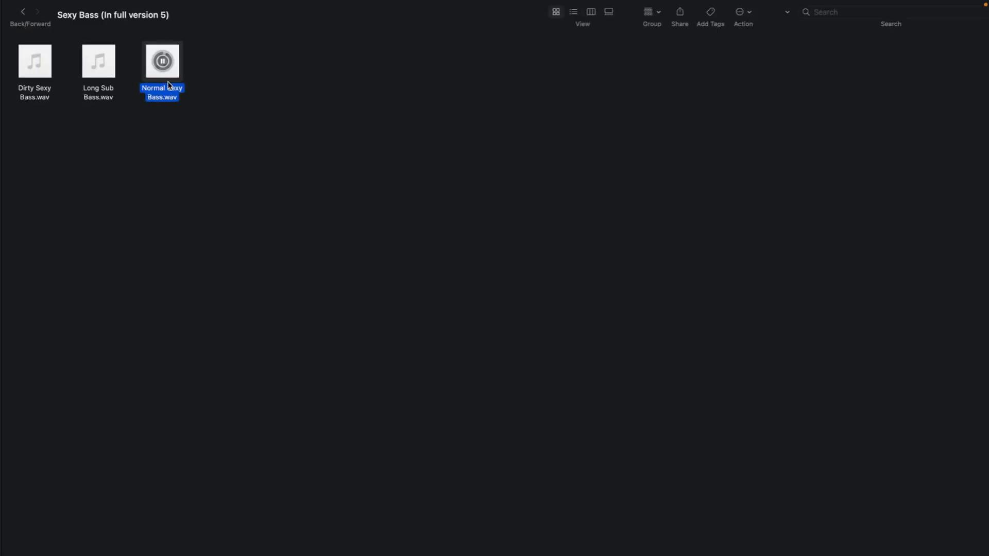
- Bring Normal Sexy Bass.wav from the Sexy Bass folder into a new Quick Sampler track and change the sampler's Polyphony setting
{"action": "left_click_drag", "start_coordinate": [162, 61], "coordinate": [789, 220]}
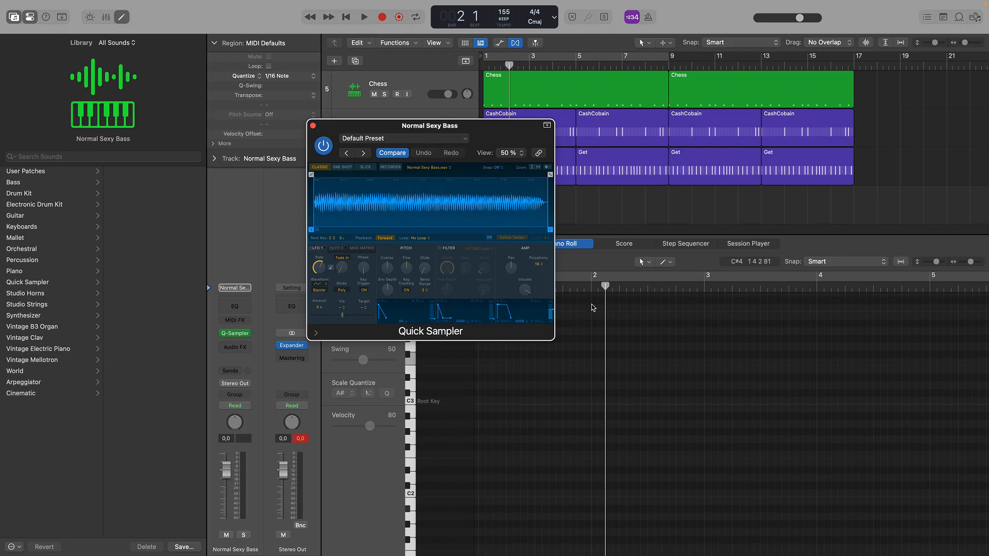
{"action": "left_click", "coordinate": [539, 265]}
{"action": "left_click", "coordinate": [554, 268]}
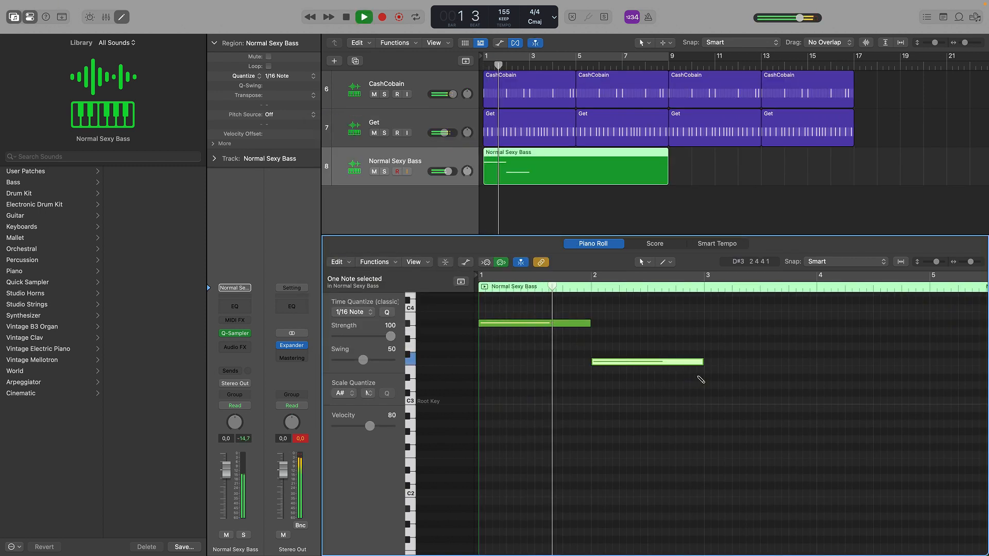
- Complete the one-bar bass notes with D#3 in bar 3 and A#2 in bar 4, and copy the four notes to bar 5
{"action": "left_click", "coordinate": [707, 377]}
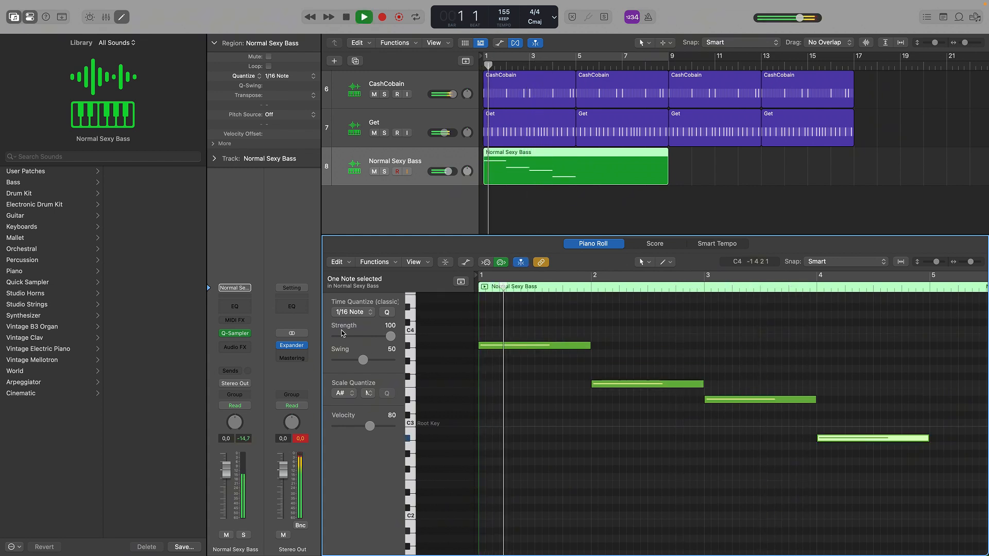
{"action": "left_click_drag", "start_coordinate": [971, 263], "coordinate": [969, 262]}
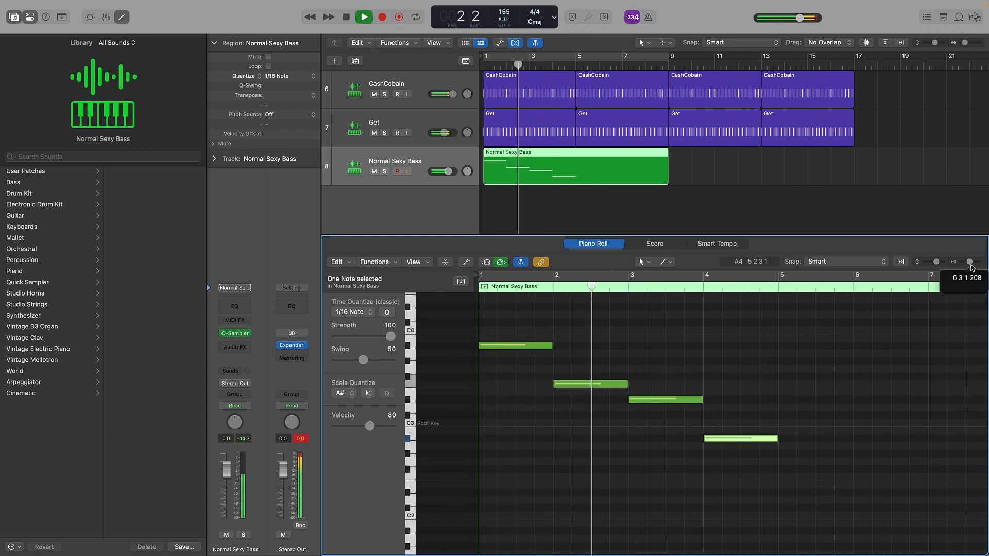
{"action": "key", "text": "space"}
{"action": "left_click_drag", "start_coordinate": [842, 514], "coordinate": [807, 346]}
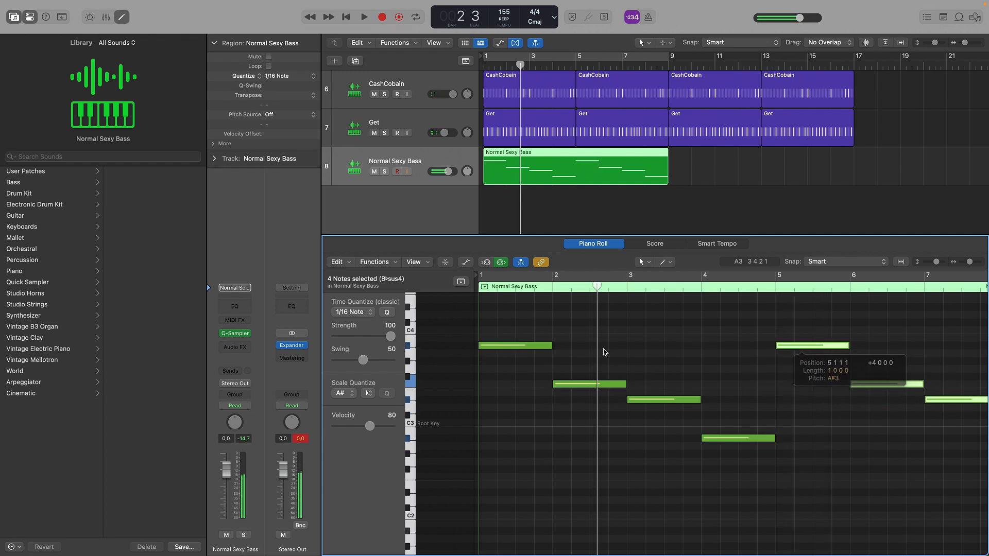
{"action": "left_click", "coordinate": [597, 351]}
- Add a one-beat D#4 note on beat 4 of bar 1 in the Normal Sexy Bass region and play it back
{"action": "key", "text": "Return"}
{"action": "scroll", "coordinate": [544, 317], "scroll_direction": "up", "scroll_amount": 3}
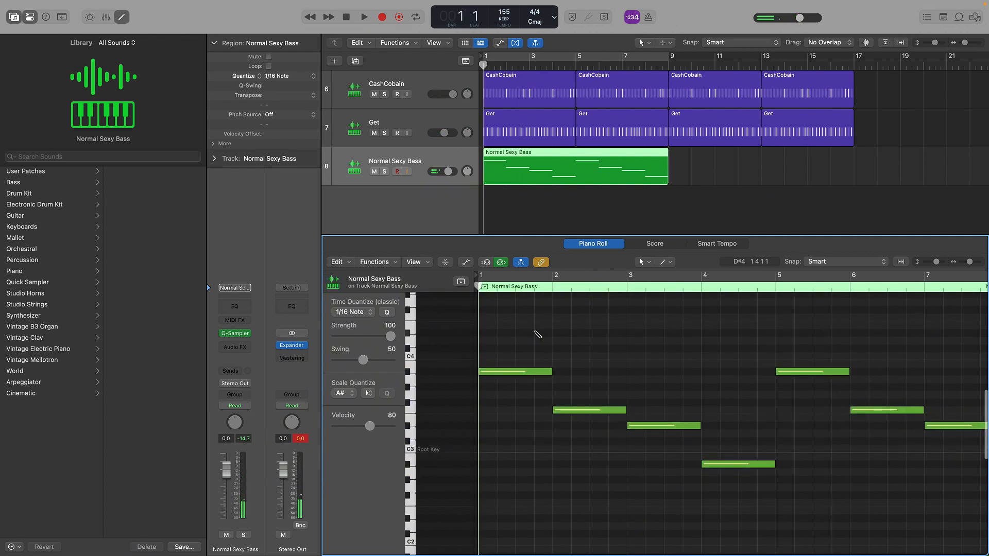
{"action": "left_click", "coordinate": [540, 334], "text": "super"}
{"action": "left_click_drag", "start_coordinate": [605, 336], "coordinate": [550, 340]}
{"action": "key", "text": "space"}
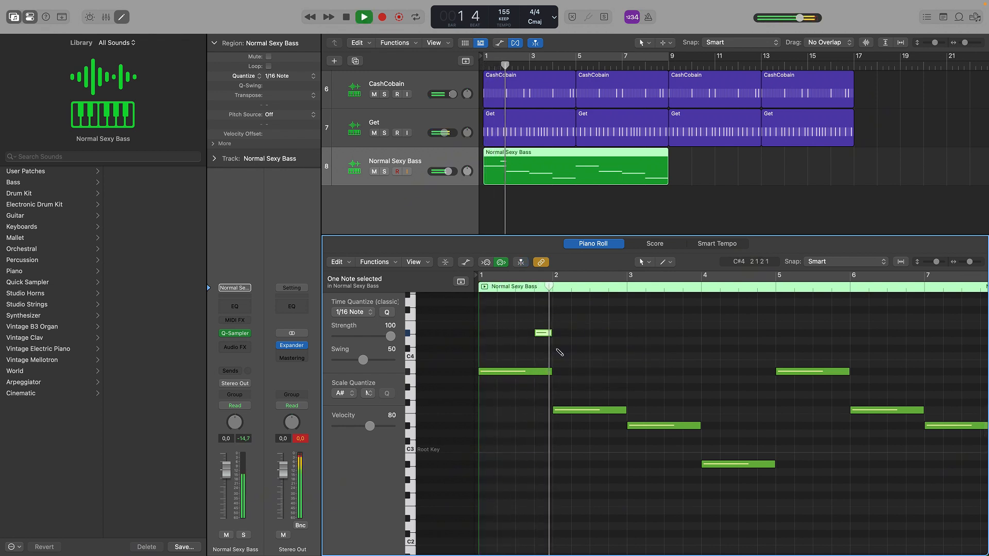
- Add short one-beat accent notes above the long bass notes through bar 8 of the Normal Sexy Bass region and play it back
{"action": "left_click", "coordinate": [615, 387], "text": "super"}
{"action": "key", "text": "space"}
{"action": "left_click_drag", "start_coordinate": [617, 388], "coordinate": [664, 390]}
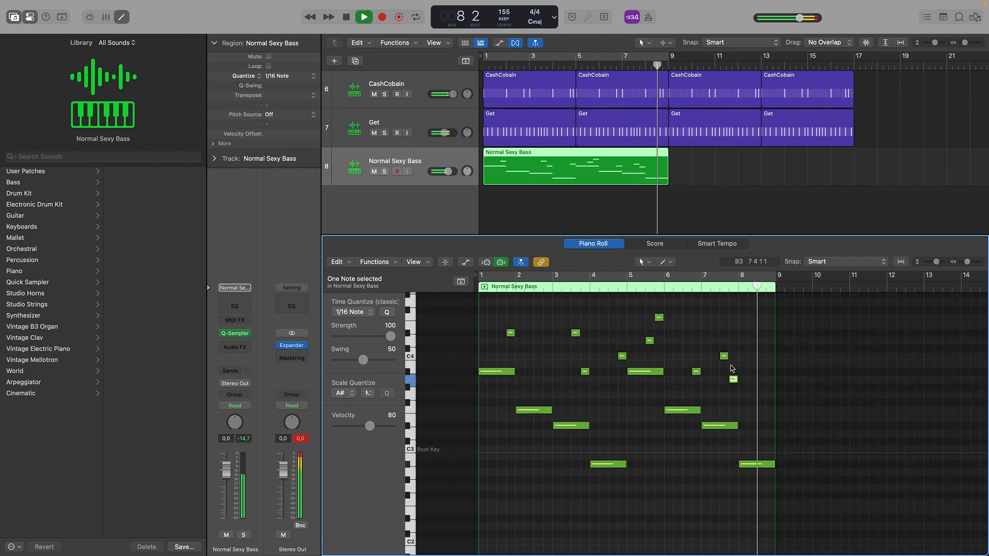
{"action": "key", "text": "space"}
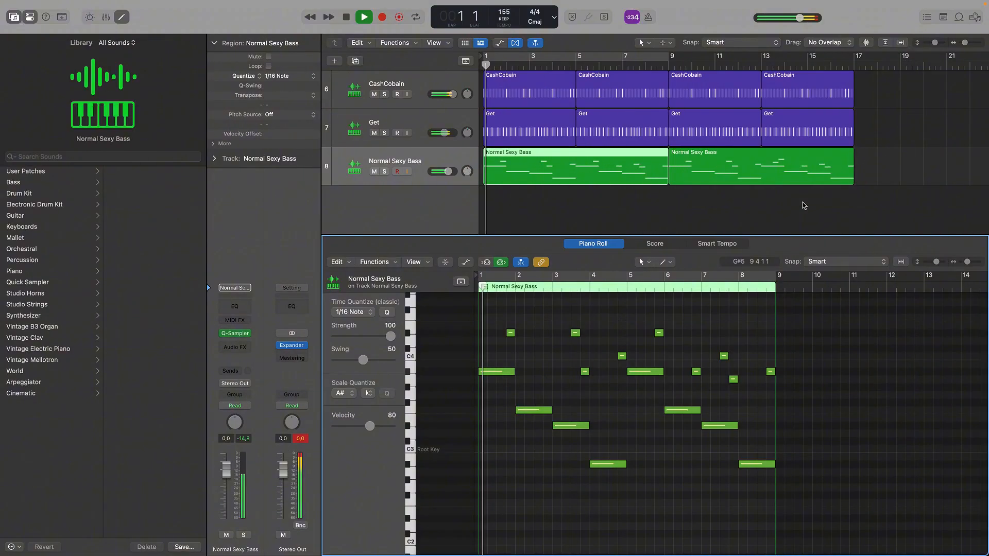
- Replace the Normal Sexy Bass region at bar 9 with a fresh copy of the first eight-bar region and check its notes
{"action": "left_click", "coordinate": [759, 170]}
{"action": "key", "text": "Delete"}
{"action": "left_click_drag", "start_coordinate": [614, 166], "coordinate": [793, 190]}
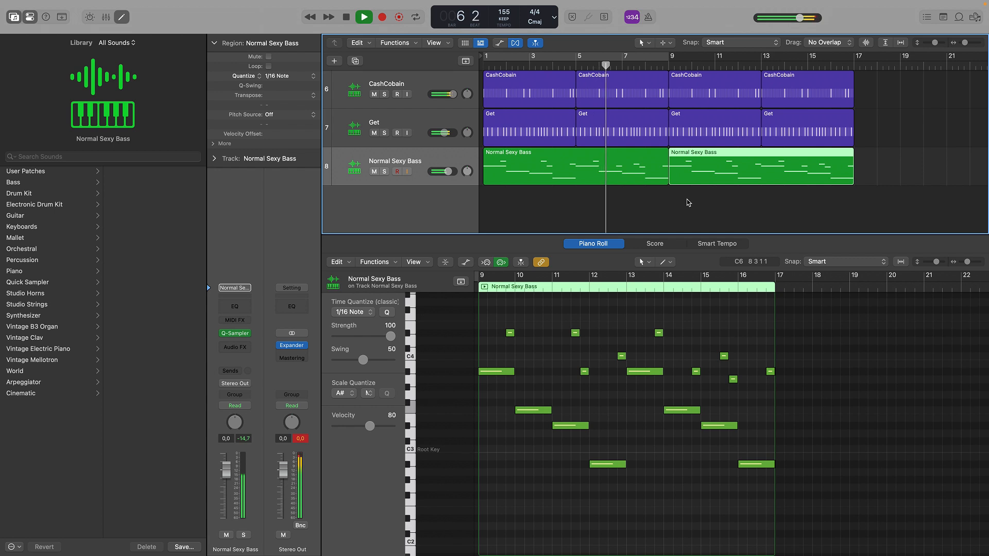
{"action": "left_click", "coordinate": [650, 180]}
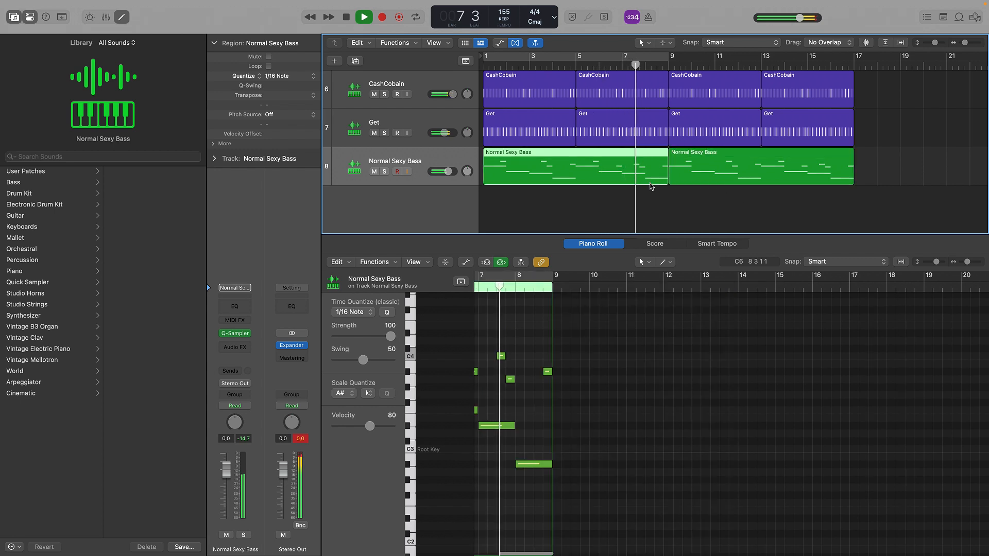
{"action": "scroll", "coordinate": [571, 364], "scroll_direction": "left", "scroll_amount": 9}
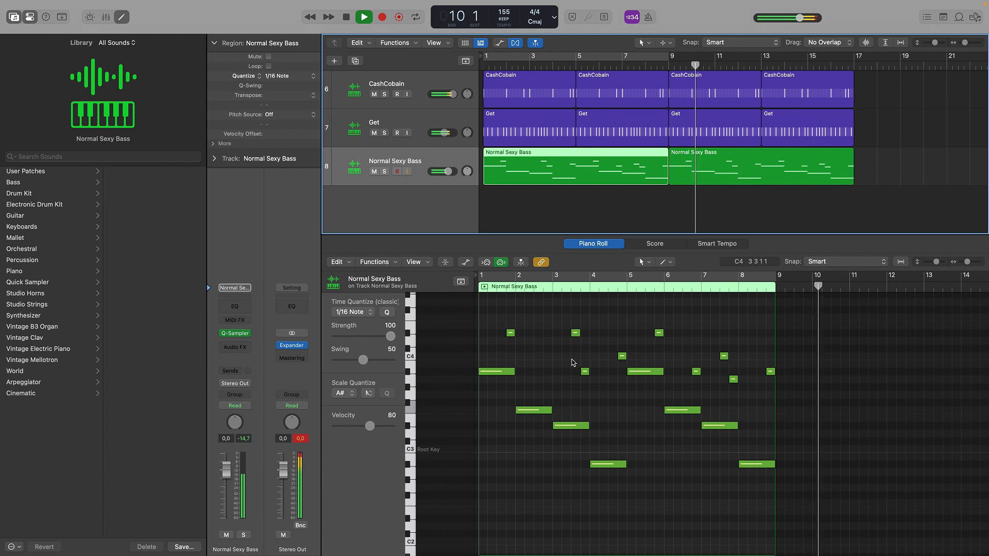
{"action": "key", "text": "space"}
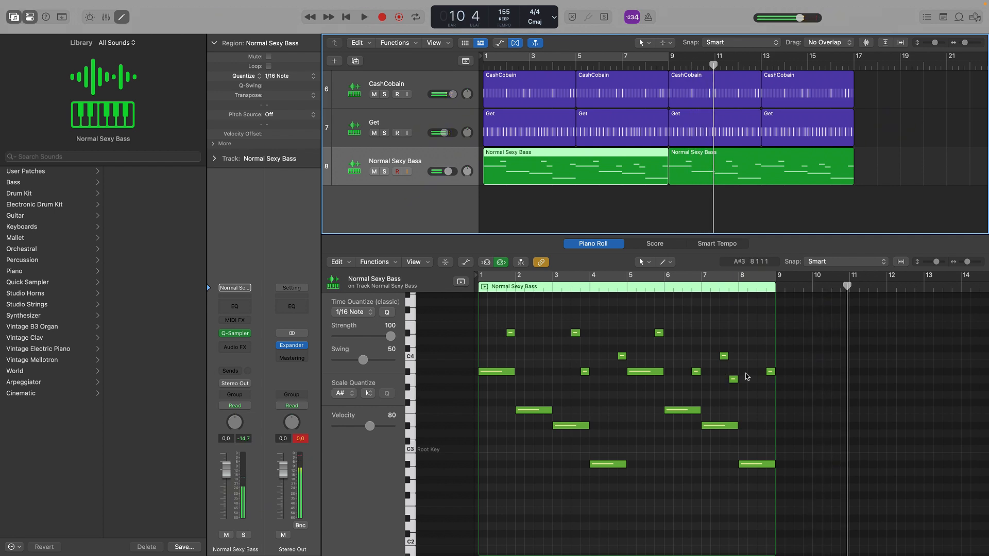
{"action": "left_click", "coordinate": [771, 372]}
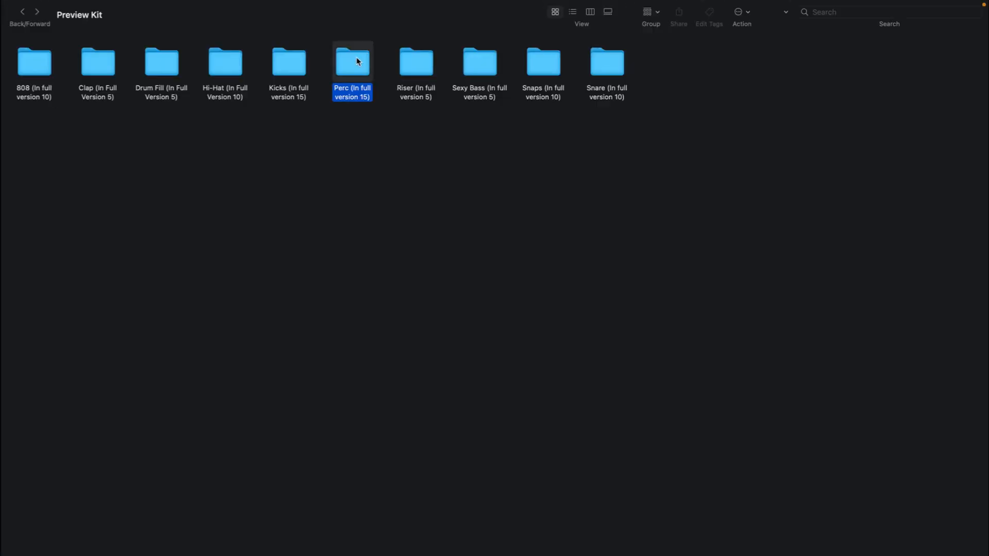
- Bring Bongo.wav from the Perc folder into the project and repeat its four-bar region along the track to end at bar 17
{"action": "double_click", "coordinate": [357, 59]}
{"action": "mouse_move", "coordinate": [156, 61]}
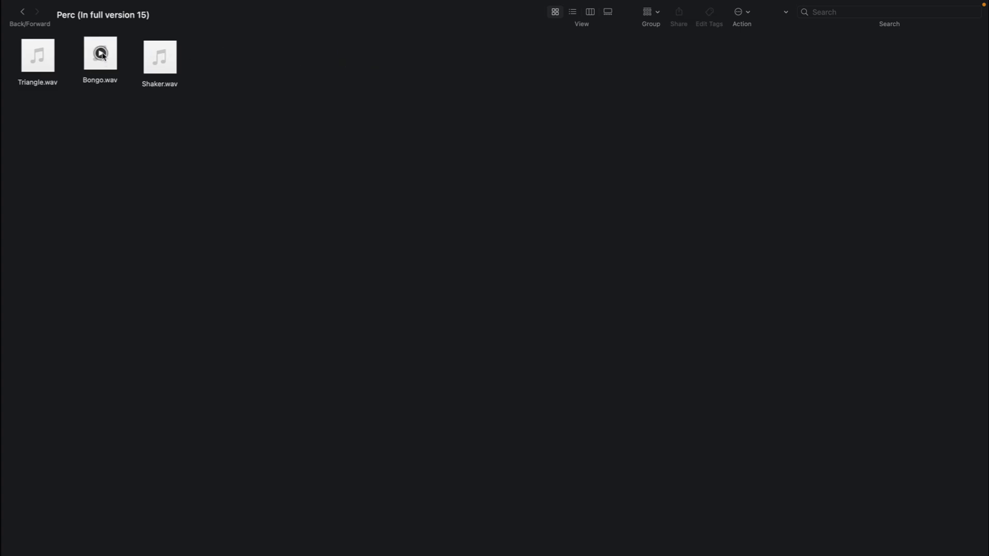
{"action": "left_click_drag", "start_coordinate": [97, 85], "coordinate": [978, 154]}
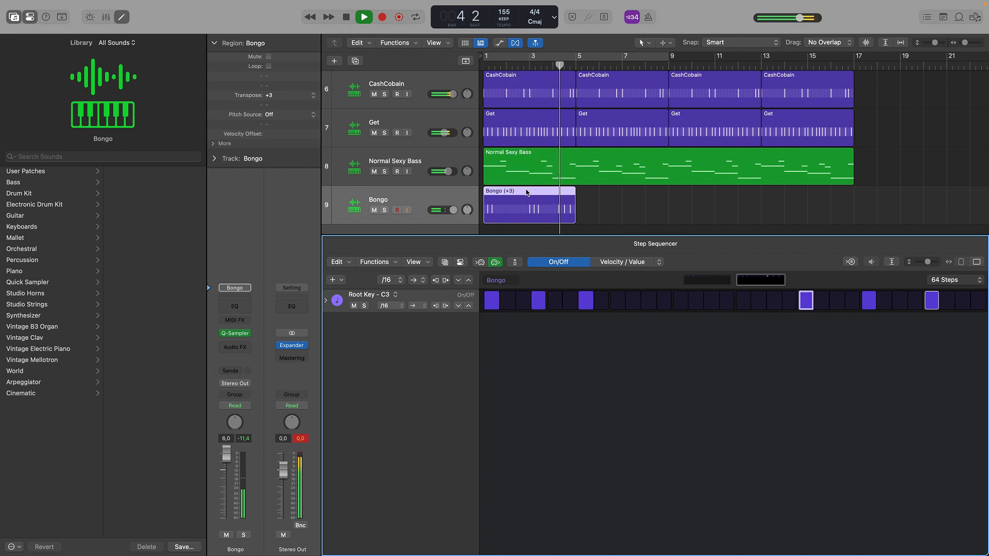
{"action": "left_click_drag", "start_coordinate": [539, 206], "coordinate": [815, 212]}
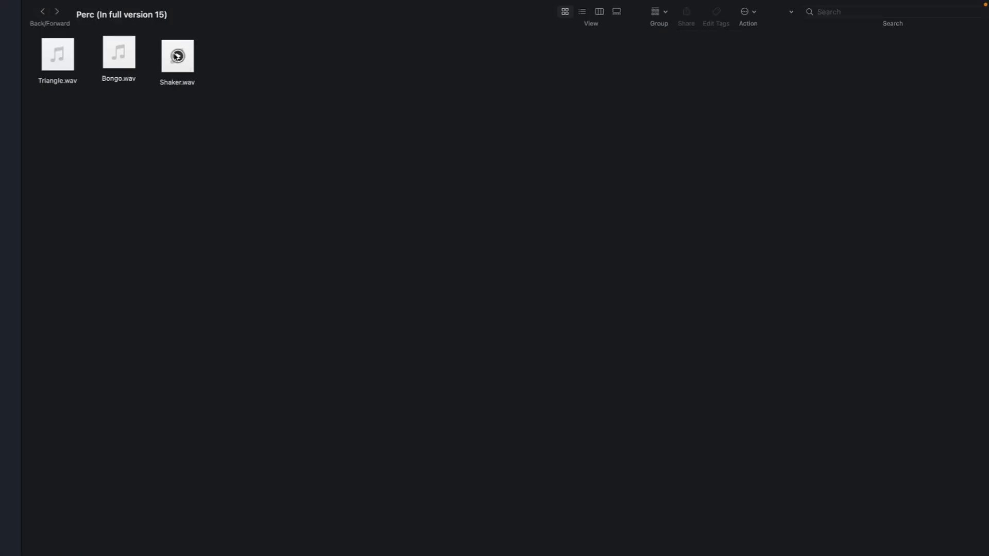
- Audition Shaker.wav and Triangle.wav, and turn step 33 on in the first Triangle region and off in the other three
{"action": "left_click", "coordinate": [177, 56]}
{"action": "left_click", "coordinate": [57, 54]}
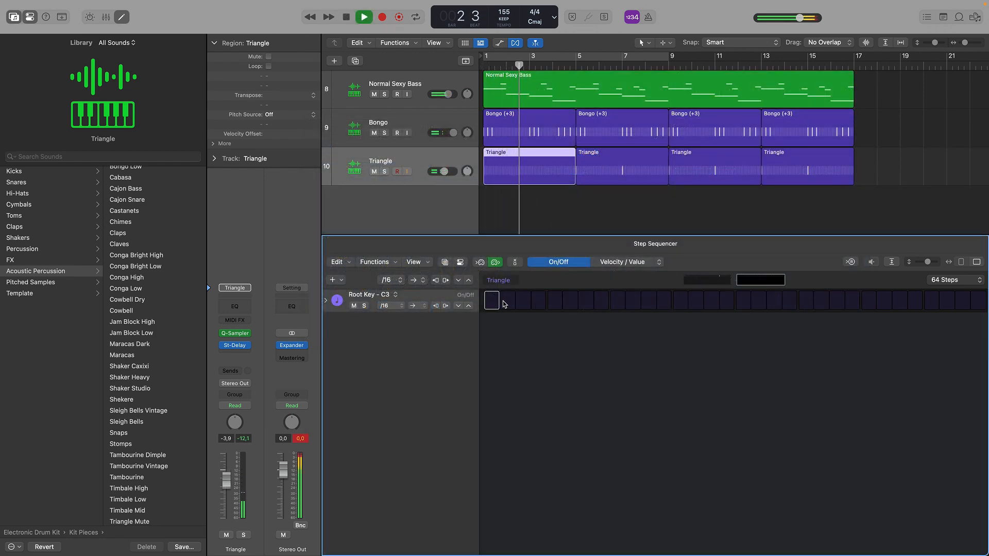
{"action": "left_click", "coordinate": [493, 302]}
{"action": "left_click", "coordinate": [623, 167]}
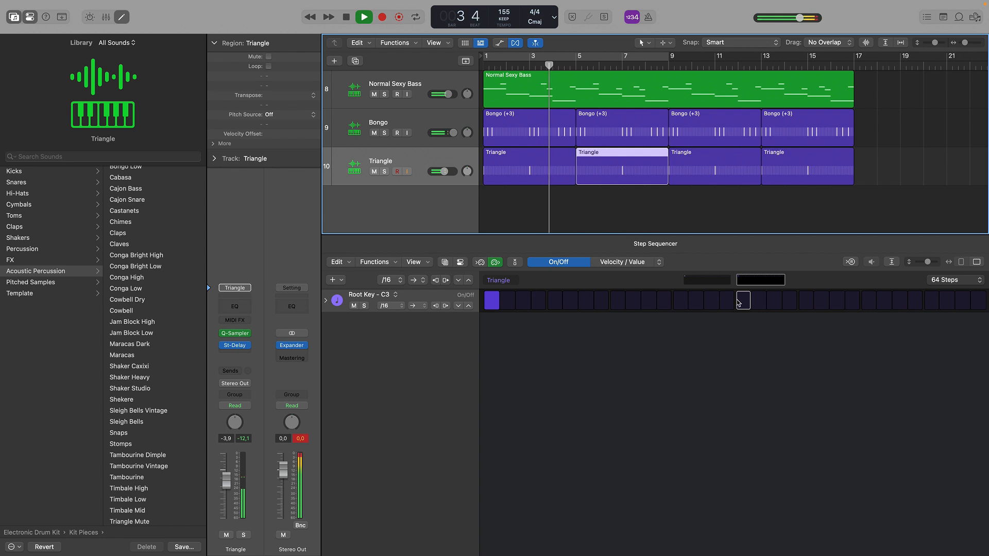
{"action": "left_click", "coordinate": [493, 305]}
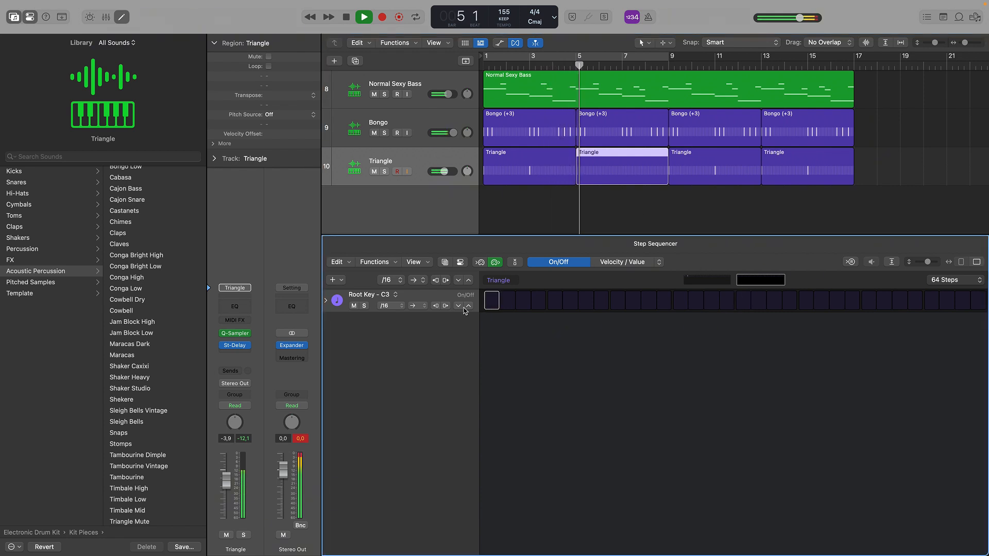
{"action": "left_click", "coordinate": [727, 181]}
{"action": "left_click", "coordinate": [492, 300]}
{"action": "left_click", "coordinate": [821, 182]}
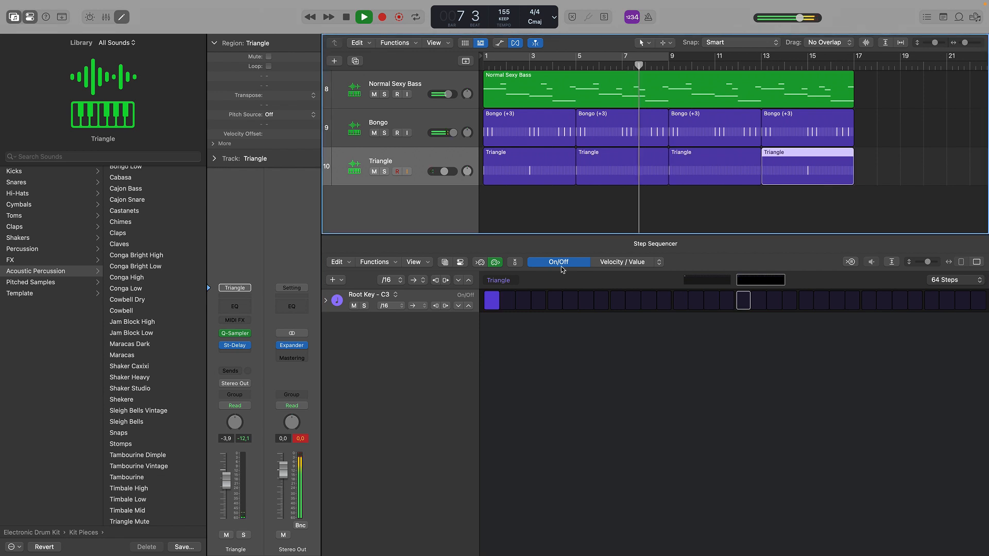
{"action": "left_click", "coordinate": [492, 301]}
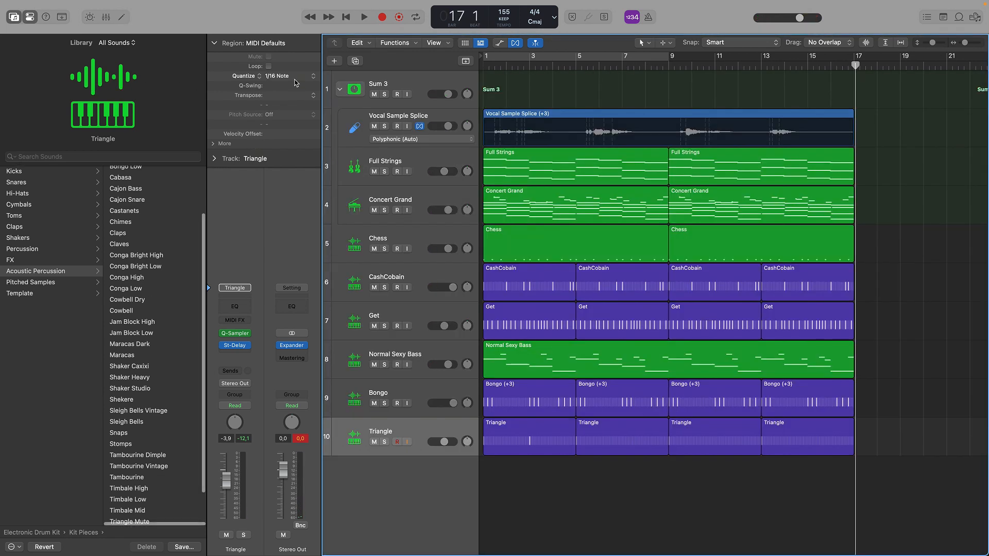
- Add a new software instrument track, search the sound library for "open" and load Hi-Hat Open - 808 Flex
{"action": "left_click", "coordinate": [341, 63]}
{"action": "left_click", "coordinate": [691, 415]}
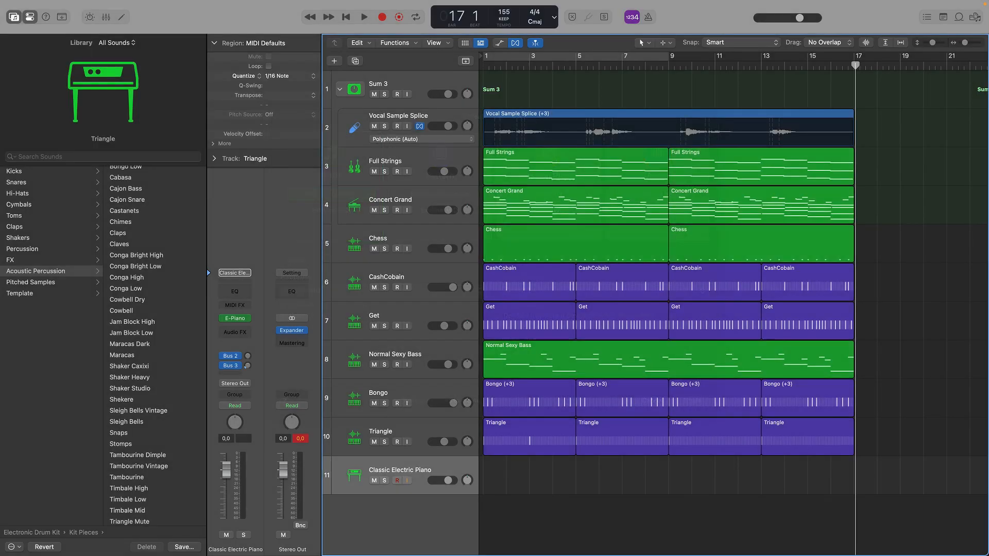
{"action": "left_click", "coordinate": [63, 157]}
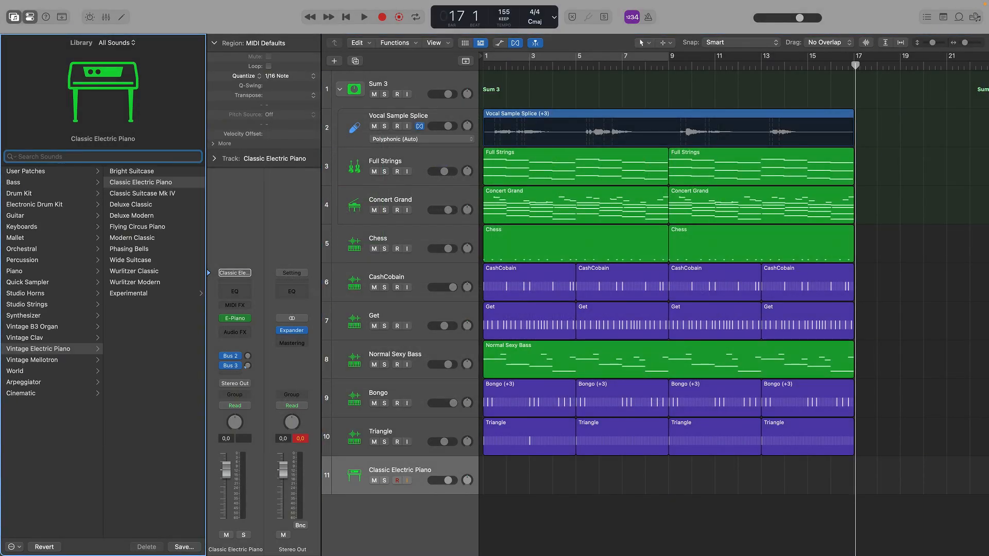
{"action": "type", "text": "open"}
{"action": "left_click", "coordinate": [71, 200]}
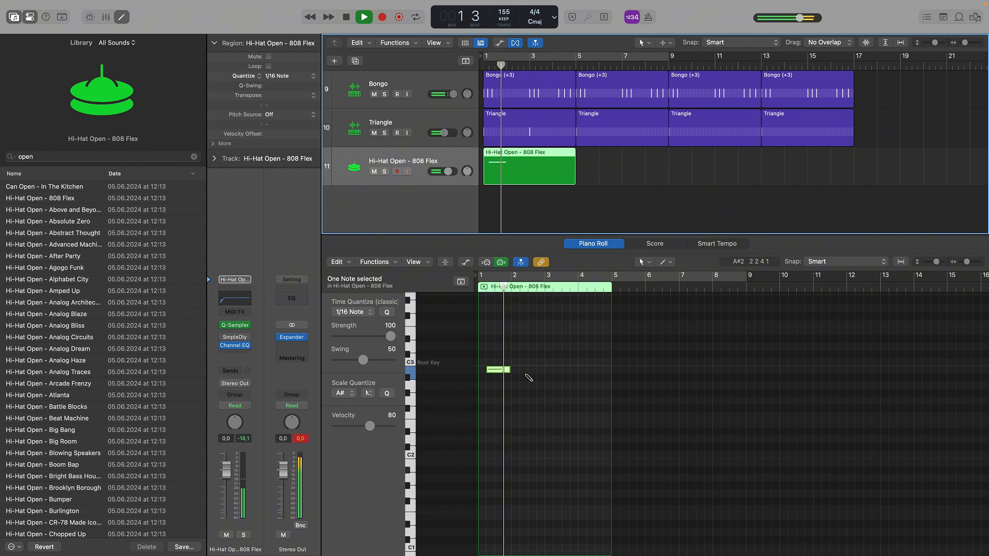
- Add a second note in bar 3 of the Hi-Hat Open - 808 Flex region and repeat the region to end at bar 17
{"action": "left_click", "coordinate": [557, 369]}
{"action": "left_click_drag", "start_coordinate": [525, 169], "coordinate": [615, 168]}
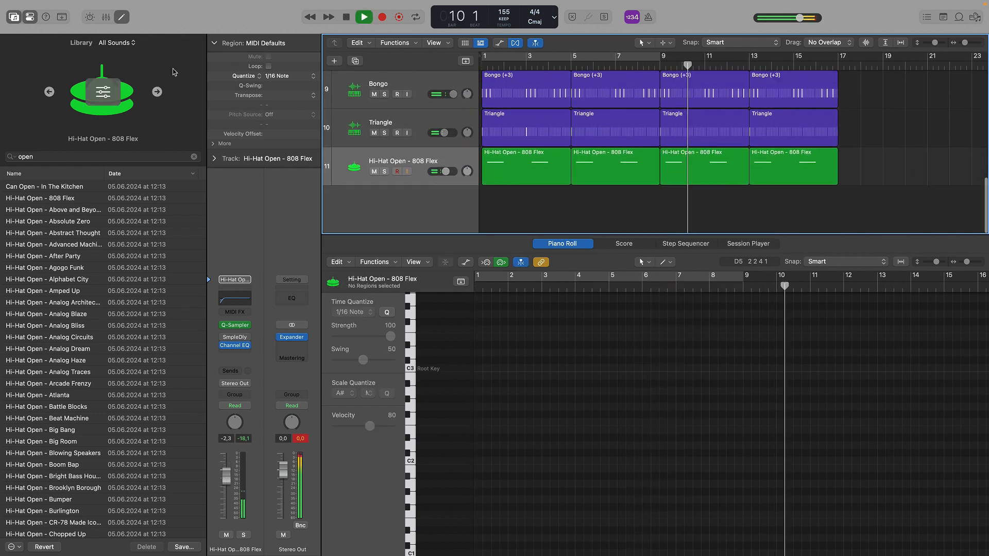
- Close the editor area and lower the Hi-Hat Open - 808 Flex track's volume to -4.1 dB
{"action": "left_click", "coordinate": [121, 17]}
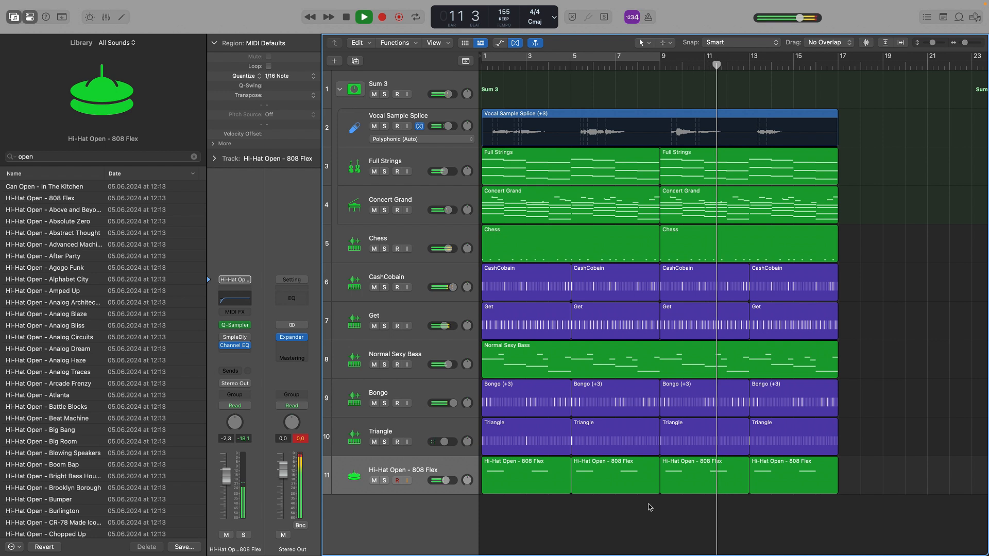
{"action": "left_click_drag", "start_coordinate": [446, 481], "coordinate": [440, 481]}
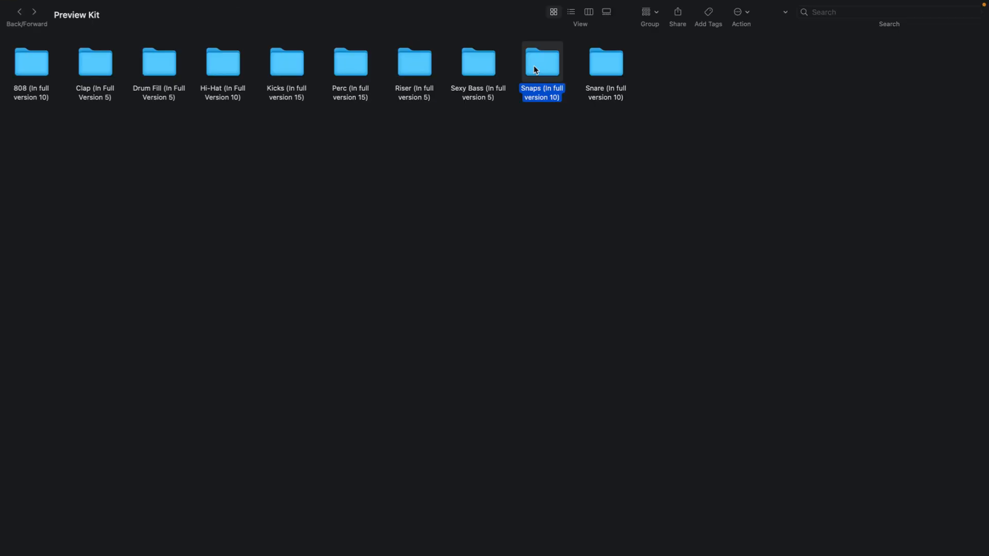
- Open the Snaps folder of the Preview Kit and audition its samples
{"action": "double_click", "coordinate": [536, 70]}
{"action": "left_click", "coordinate": [271, 60]}
{"action": "left_click", "coordinate": [229, 56]}
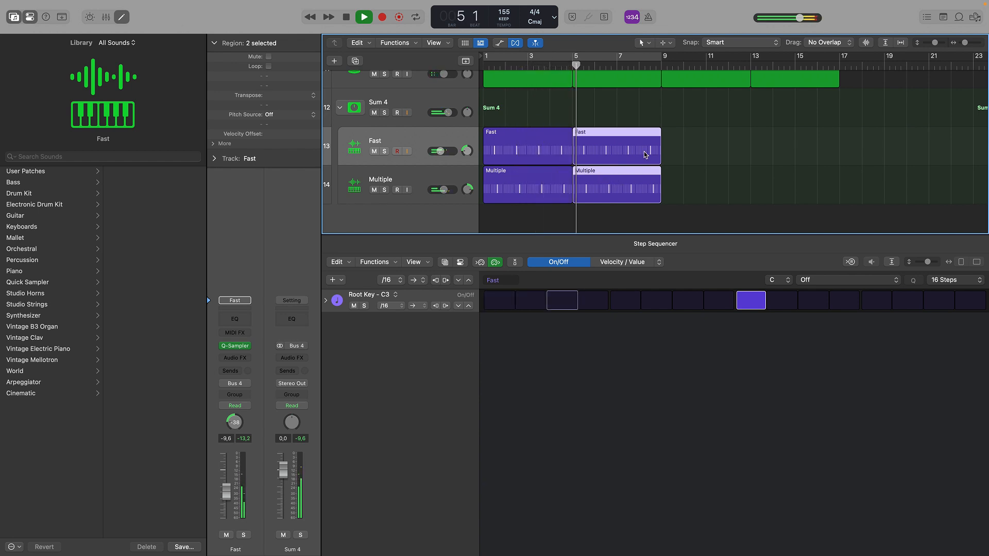
- Repeat the Fast and Multiple regions along their tracks to end at bar 17 and collapse the Sum 4 stack
{"action": "left_click_drag", "start_coordinate": [645, 154], "coordinate": [804, 151]}
{"action": "left_click", "coordinate": [115, 22]}
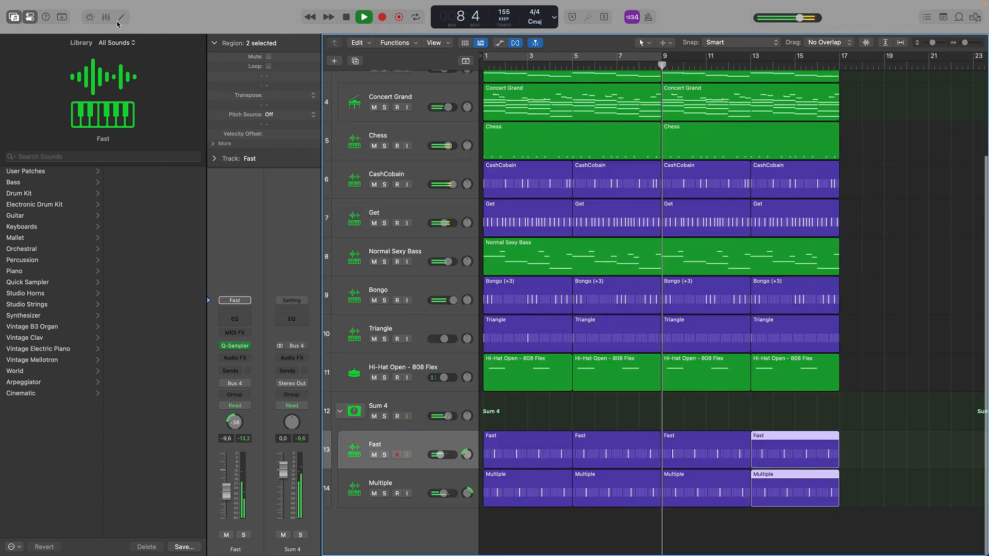
{"action": "left_click", "coordinate": [340, 411]}
{"action": "left_click", "coordinate": [608, 526]}
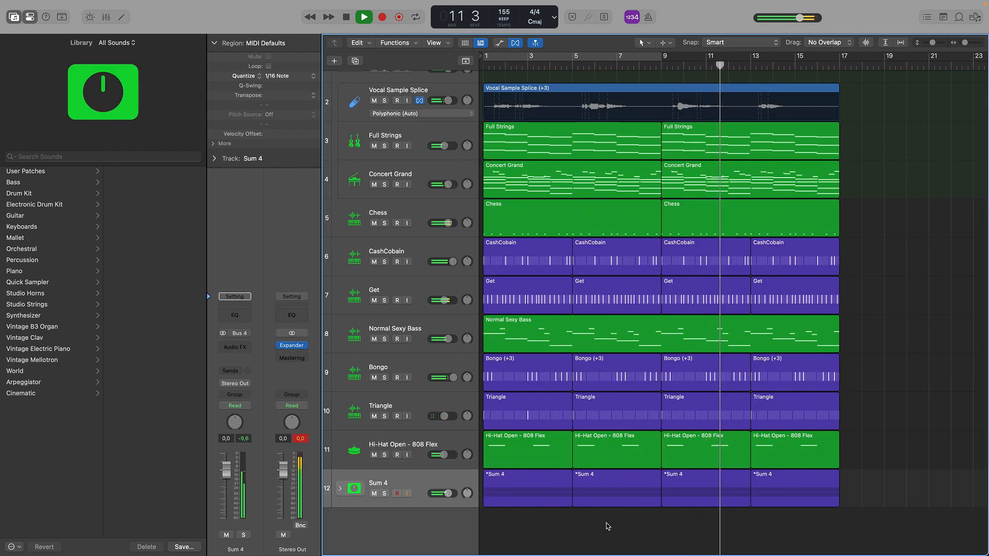
- Return the playhead to bar 1 and select the regions on all tracks of the 16-bar loop
{"action": "scroll", "coordinate": [607, 521], "scroll_direction": "up", "scroll_amount": 1}
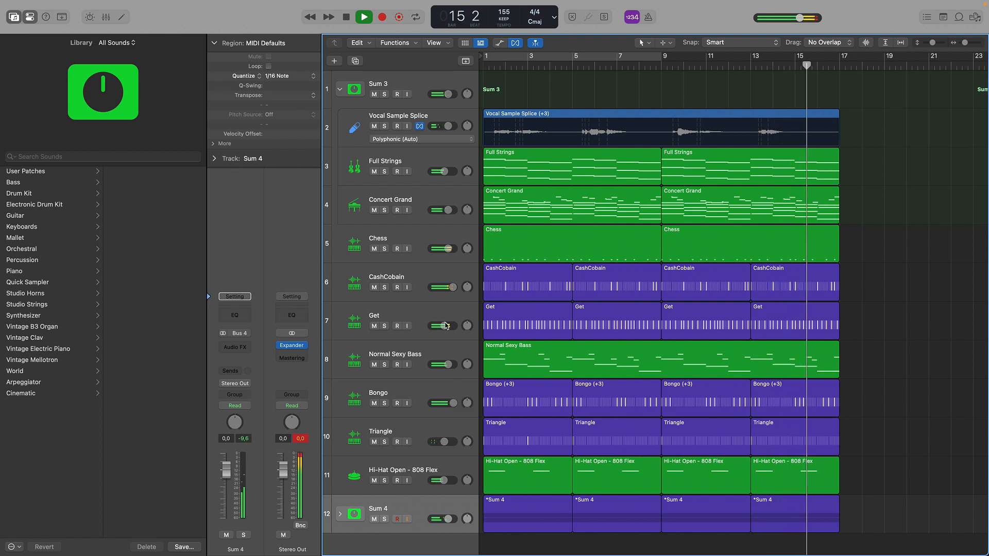
{"action": "key", "text": "space"}
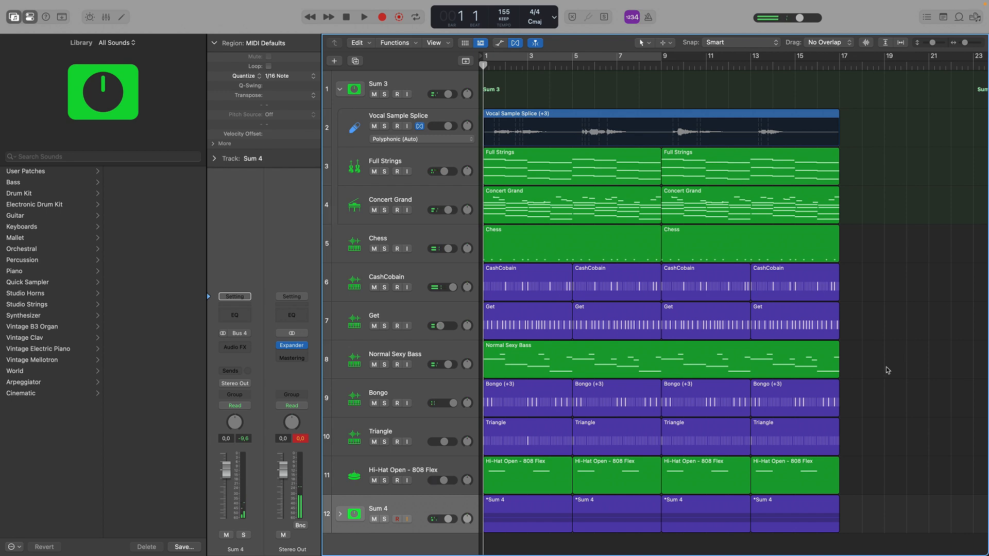
{"action": "left_click_drag", "start_coordinate": [910, 528], "coordinate": [555, 120]}
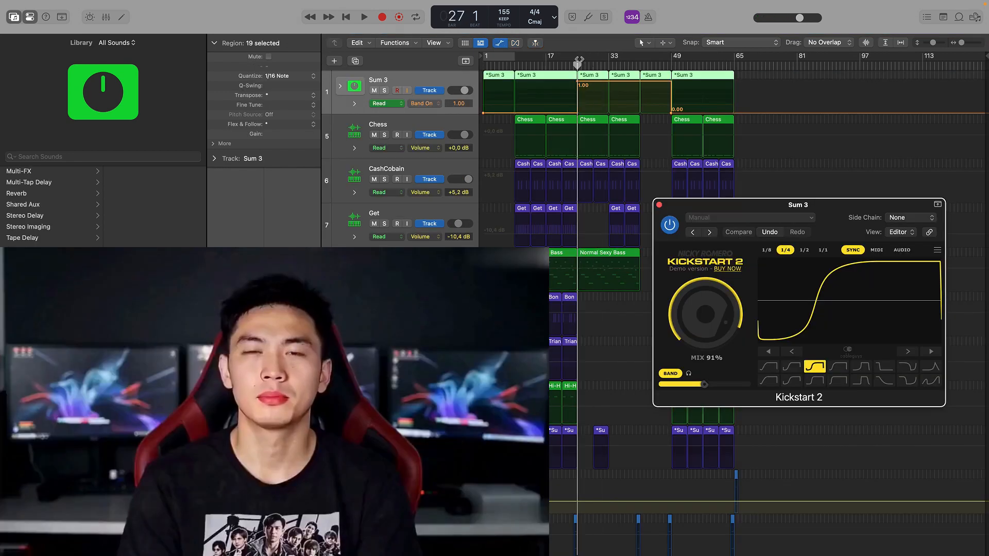
- Move the playhead to bar 25 and bar 41 of the finished arrangement to examine its sections, and return it to bar 1
{"action": "mouse_move", "coordinate": [578, 61]}
{"action": "left_mouse_down"}
{"action": "mouse_move", "coordinate": [565, 61]}
{"action": "mouse_move", "coordinate": [577, 66]}
{"action": "left_mouse_up"}
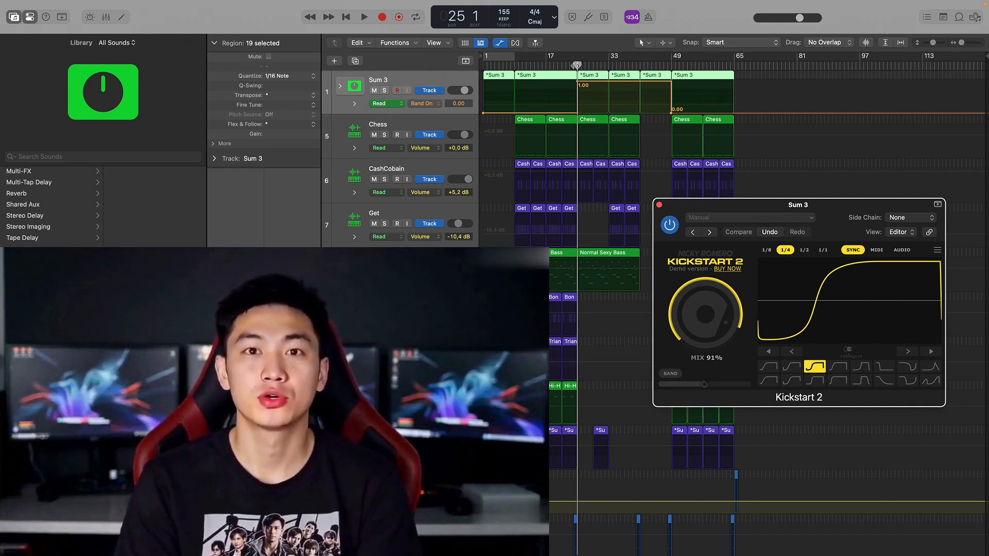
{"action": "left_click_drag", "start_coordinate": [576, 66], "coordinate": [640, 66]}
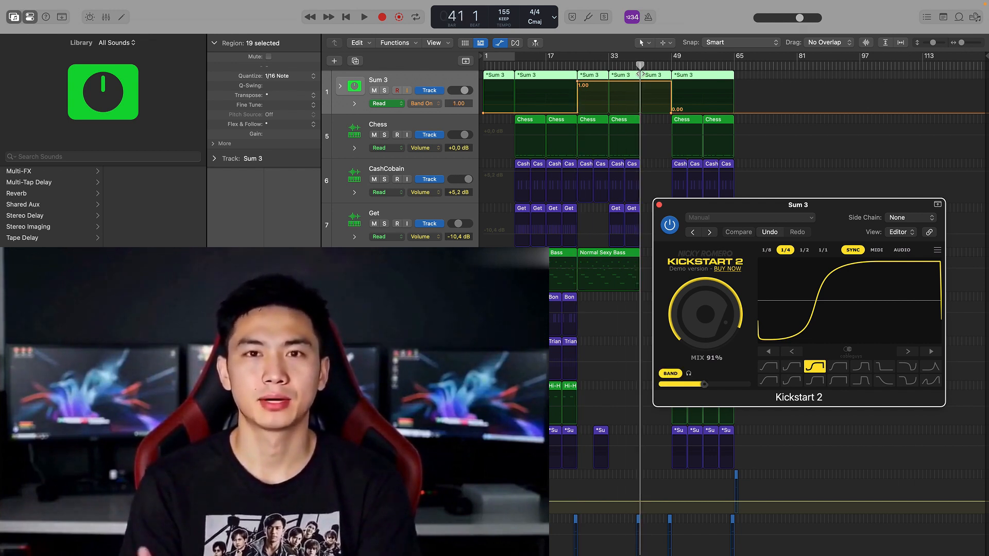
{"action": "left_click_drag", "start_coordinate": [641, 74], "coordinate": [493, 84]}
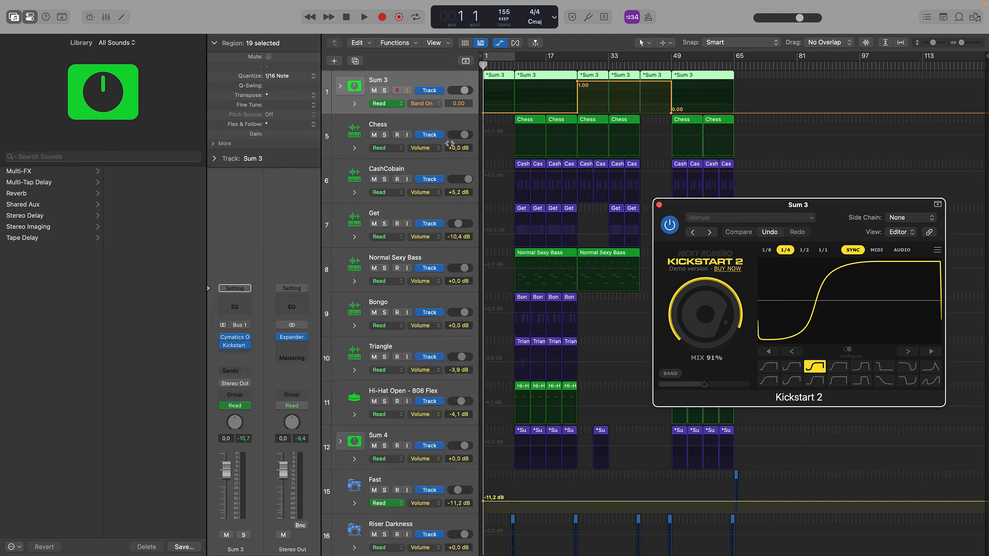
- Look through the tracks of the finished arrangement and play it from bar 1
{"action": "left_click", "coordinate": [450, 144]}
{"action": "scroll", "coordinate": [450, 144], "scroll_direction": "down", "scroll_amount": 2}
{"action": "scroll", "coordinate": [526, 160], "scroll_direction": "up", "scroll_amount": 2}
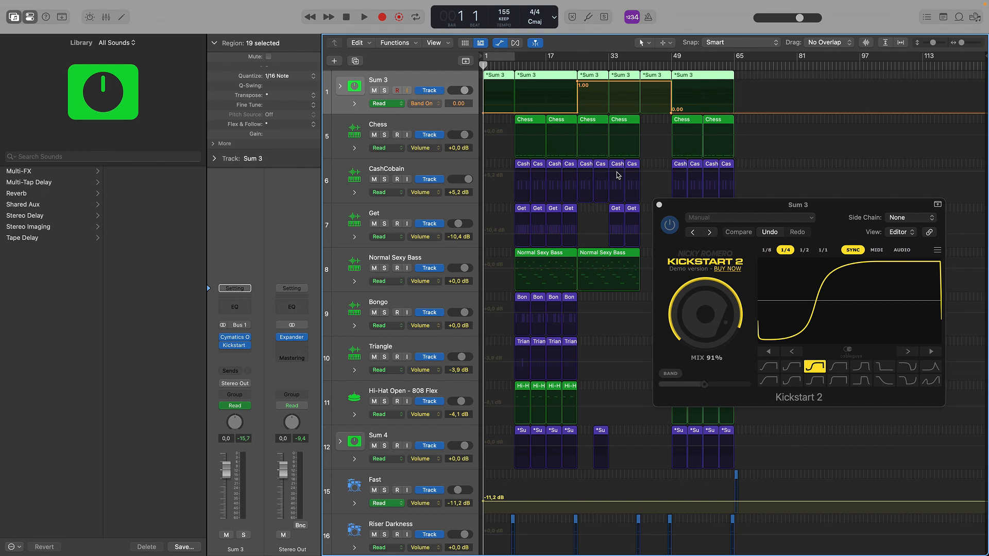
{"action": "key", "text": "space"}
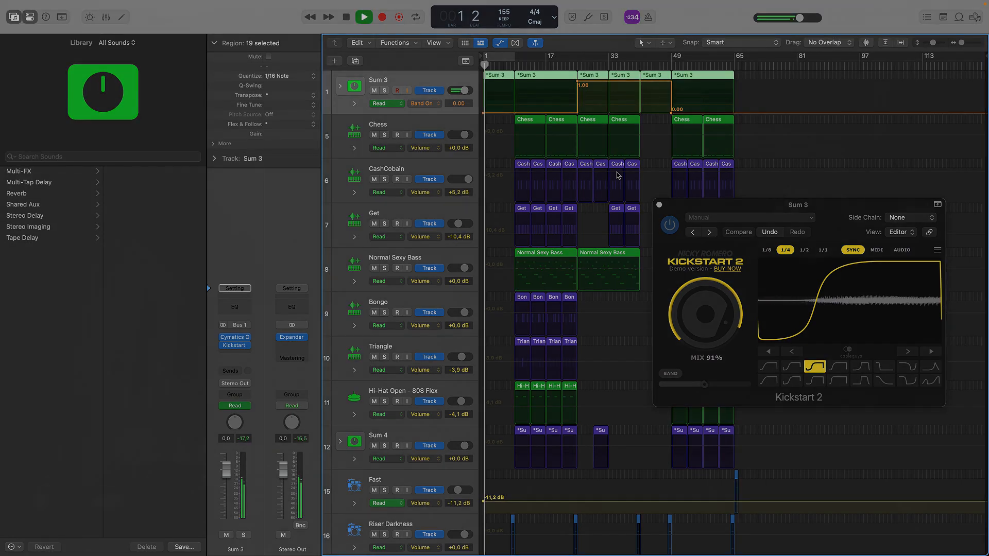